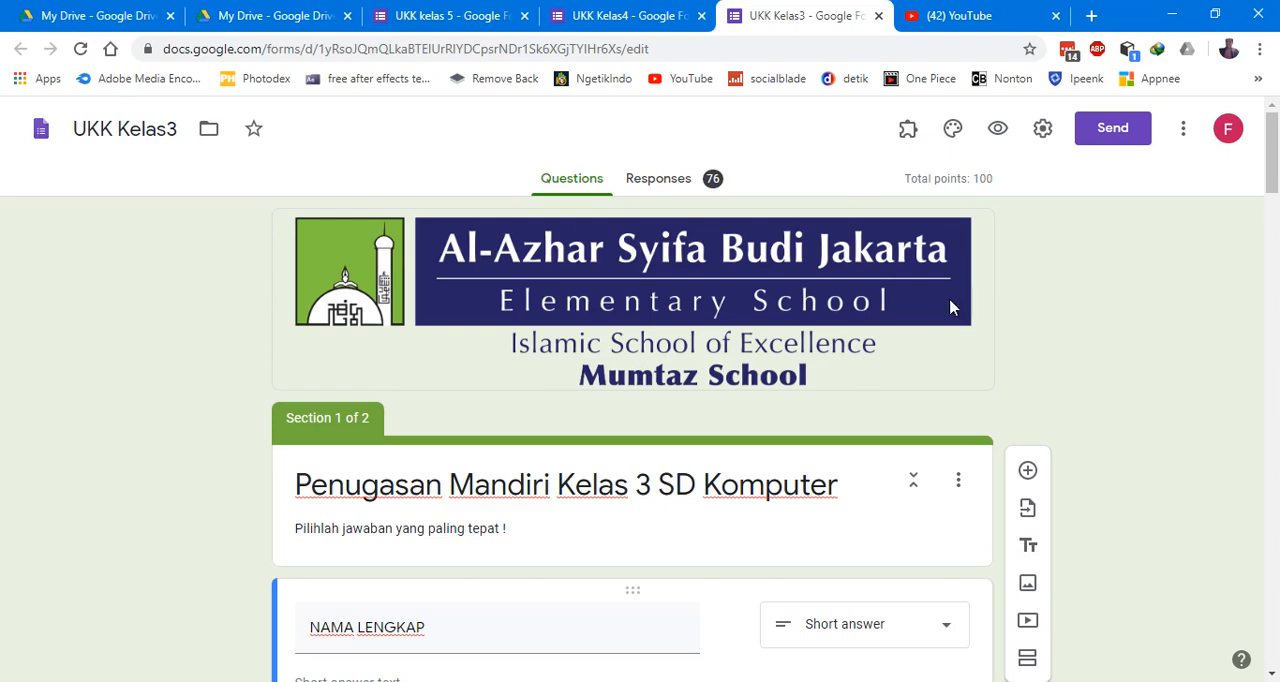
# - View the UKK Kelas3 form's response summary and open its linked response spreadsheet
pyautogui.click(660, 189)
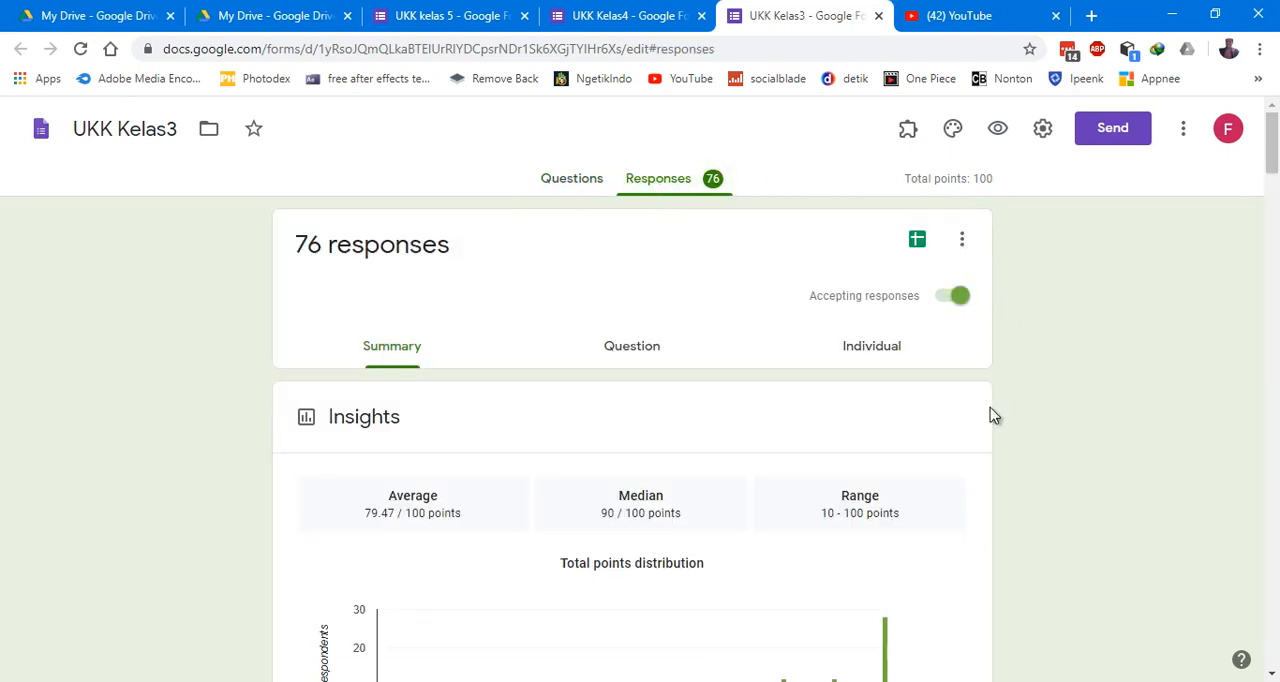
pyautogui.scroll(-2, 946, 408)
pyautogui.scroll(2, 946, 408)
pyautogui.click(917, 244)
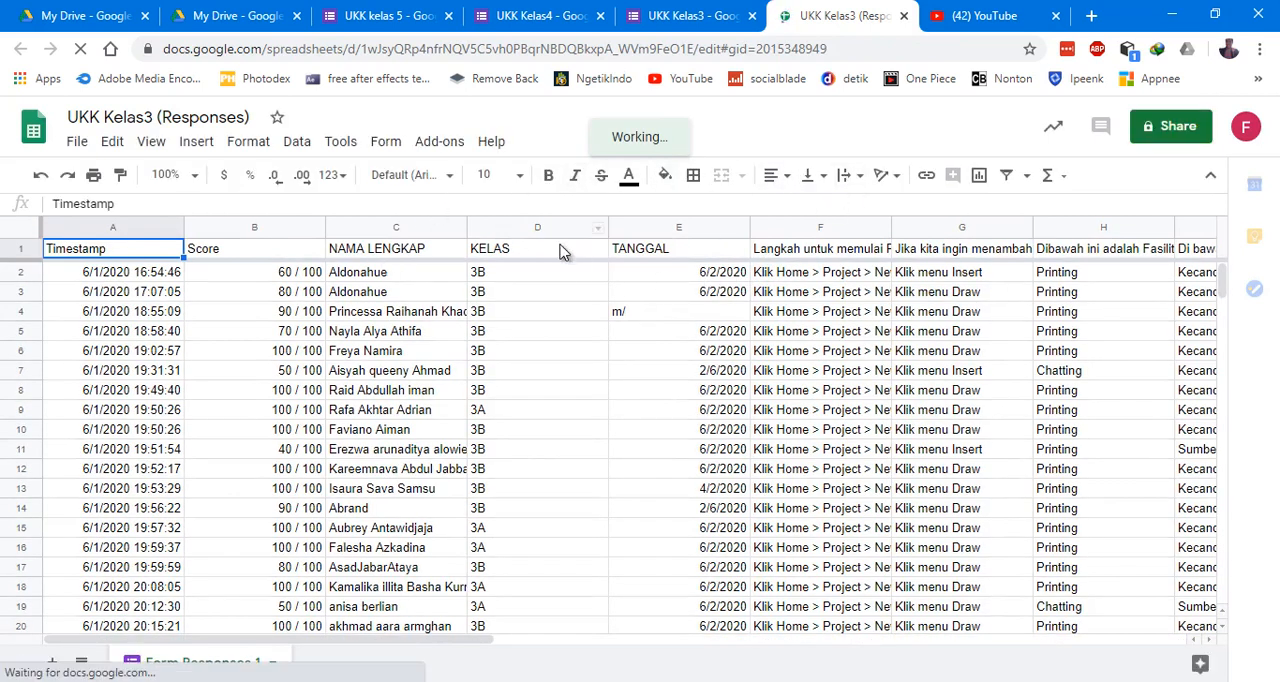
# - Download the response spreadsheet as a Microsoft Excel (.xlsx) file
pyautogui.click(80, 147)
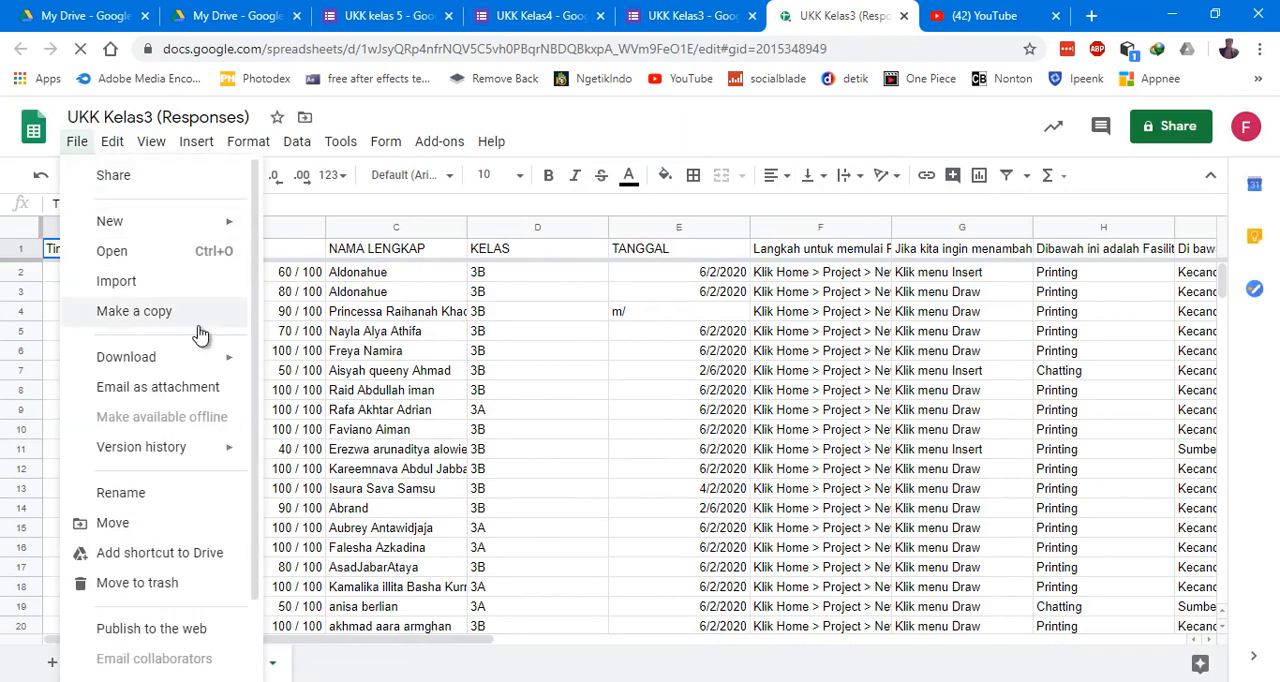
pyautogui.moveTo(200, 368)
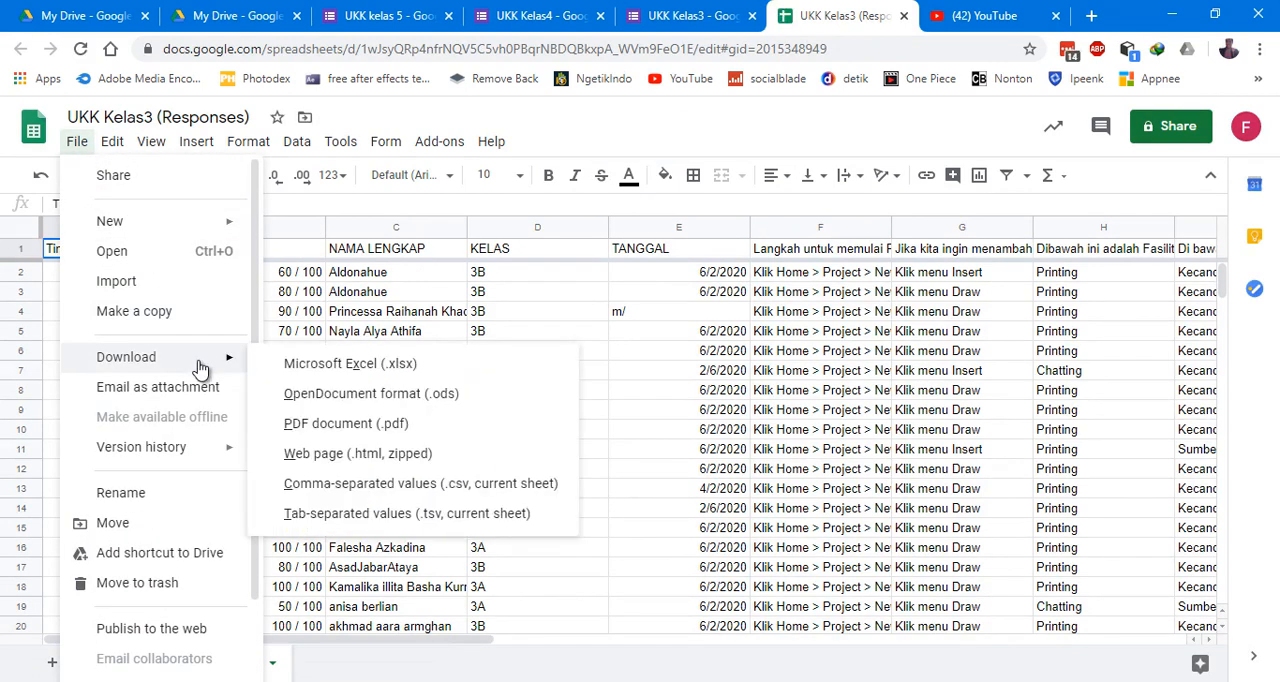
pyautogui.click(349, 366)
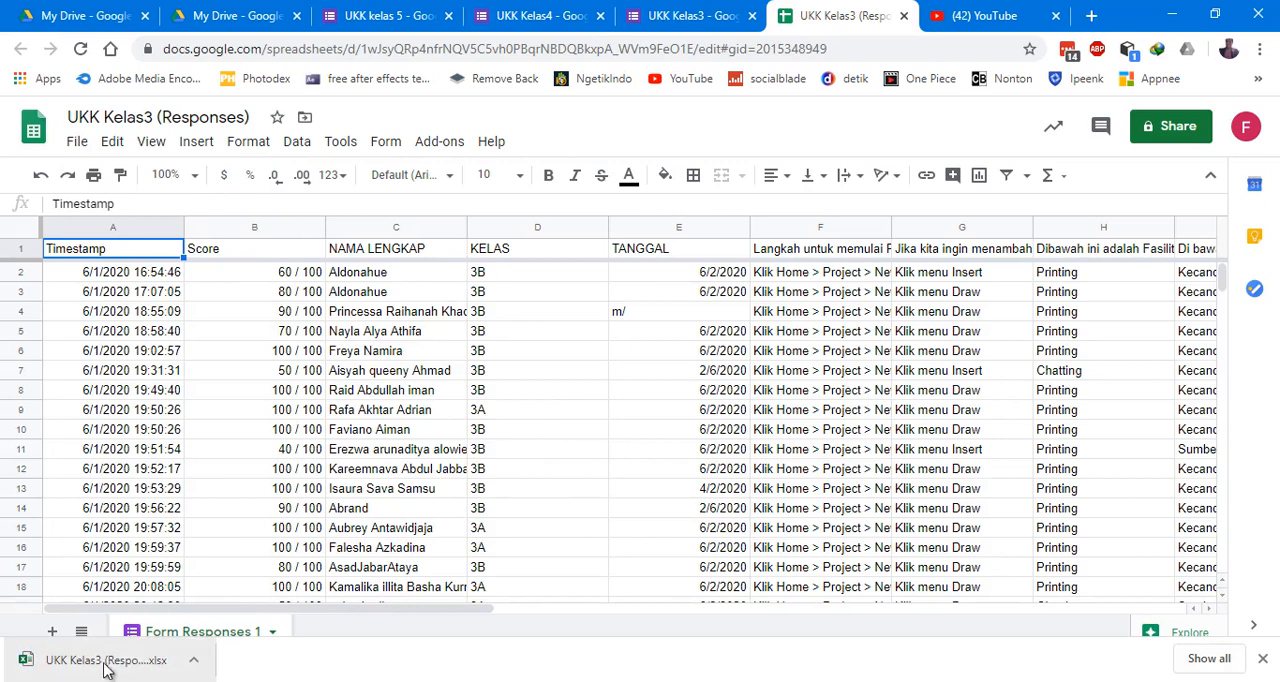
# - Open the downloaded UKK Kelas3 (Responses).xlsx from its folder in Excel and enable editing
pyautogui.click(194, 668)
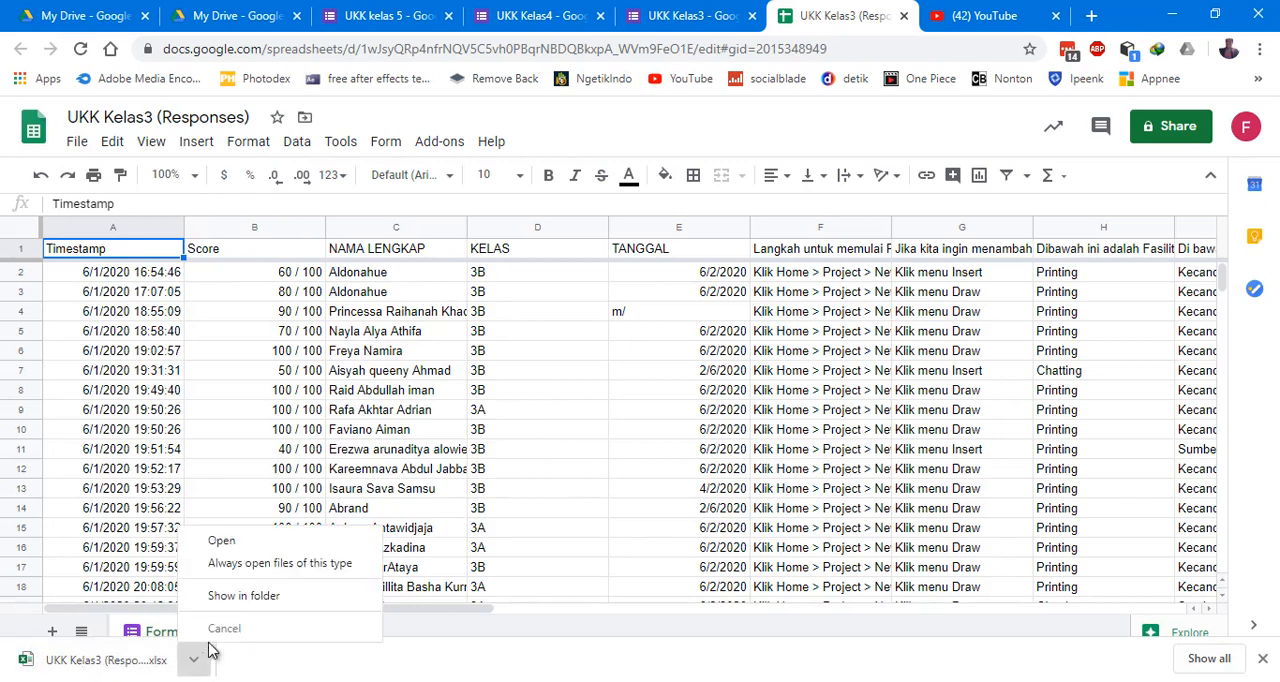
pyautogui.click(246, 597)
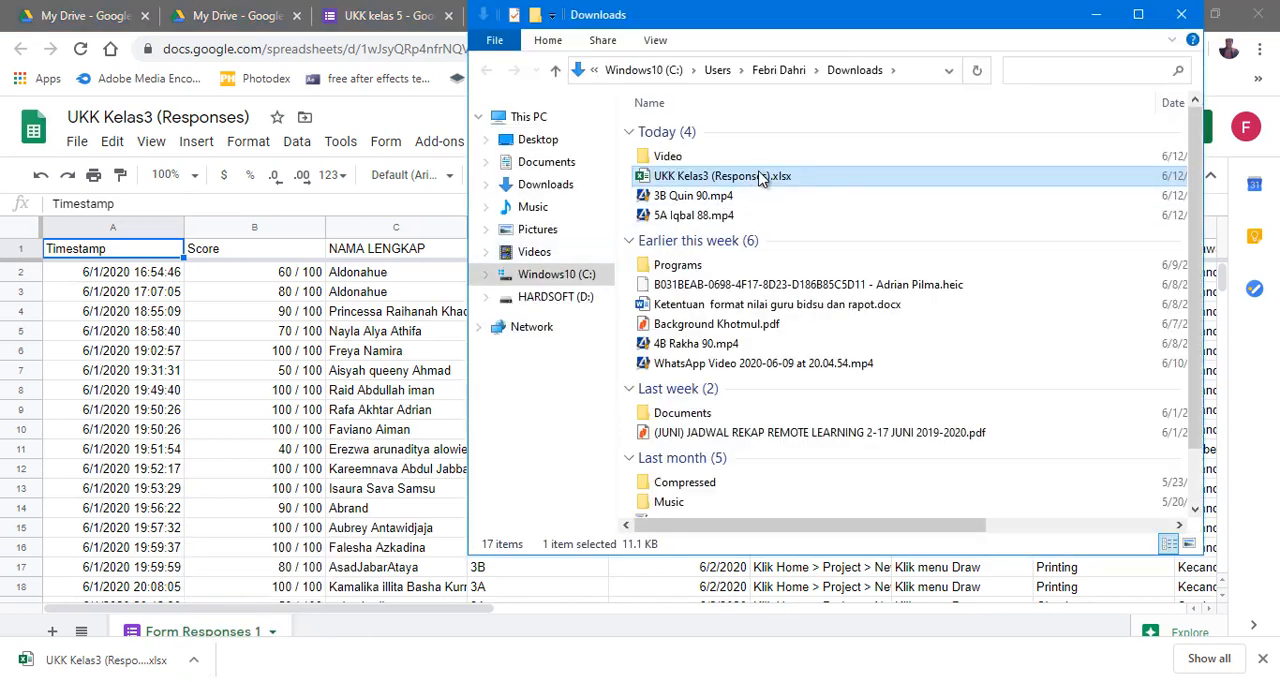
pyautogui.doubleClick(697, 182)
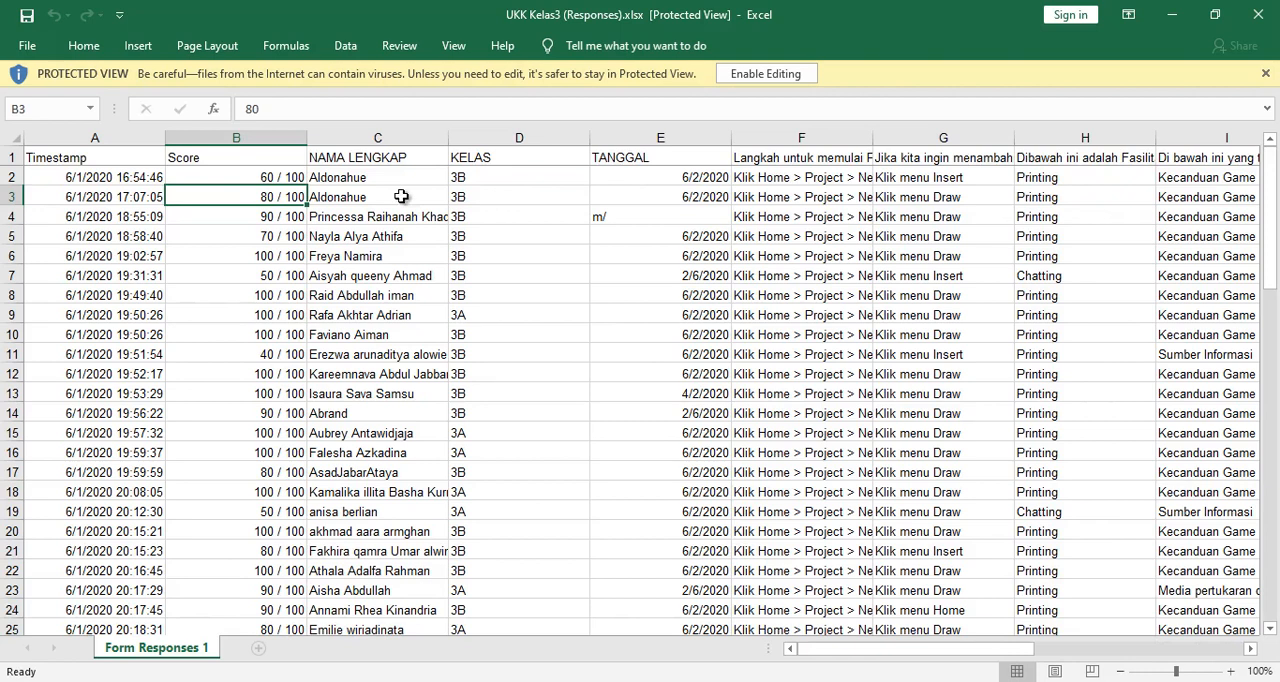
pyautogui.click(770, 79)
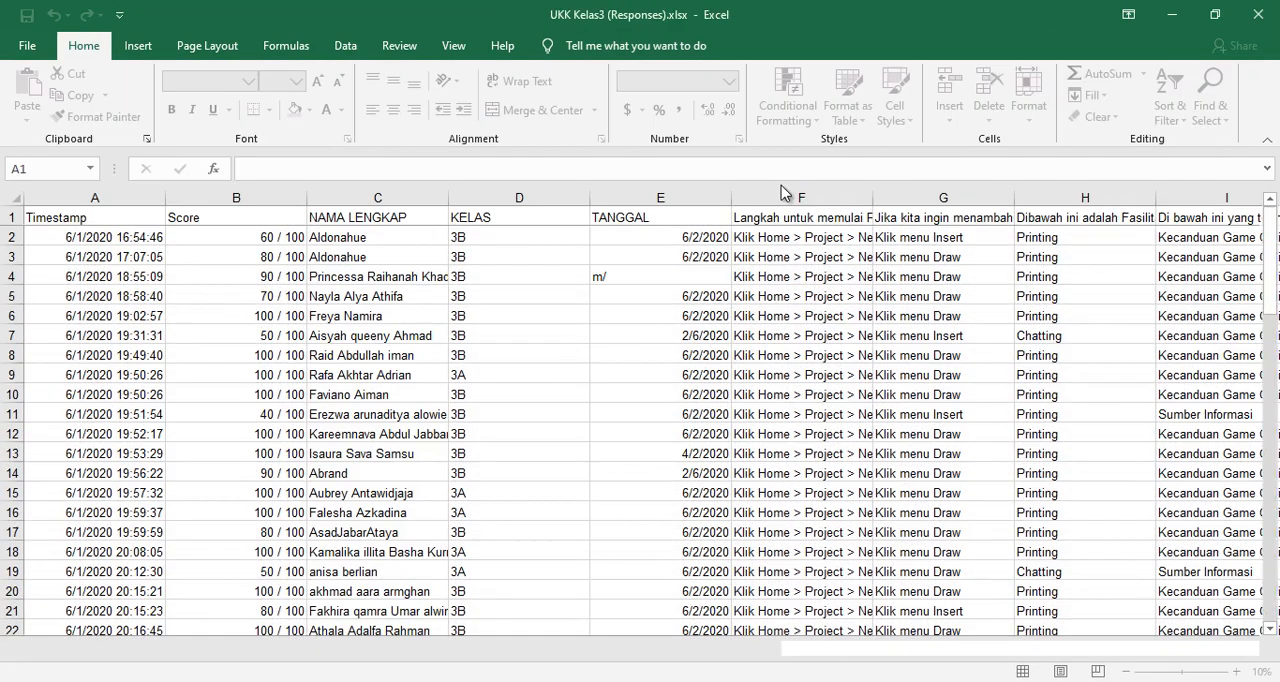
# - Auto-fit the width of all columns in the response sheet to their contents
pyautogui.click(526, 252)
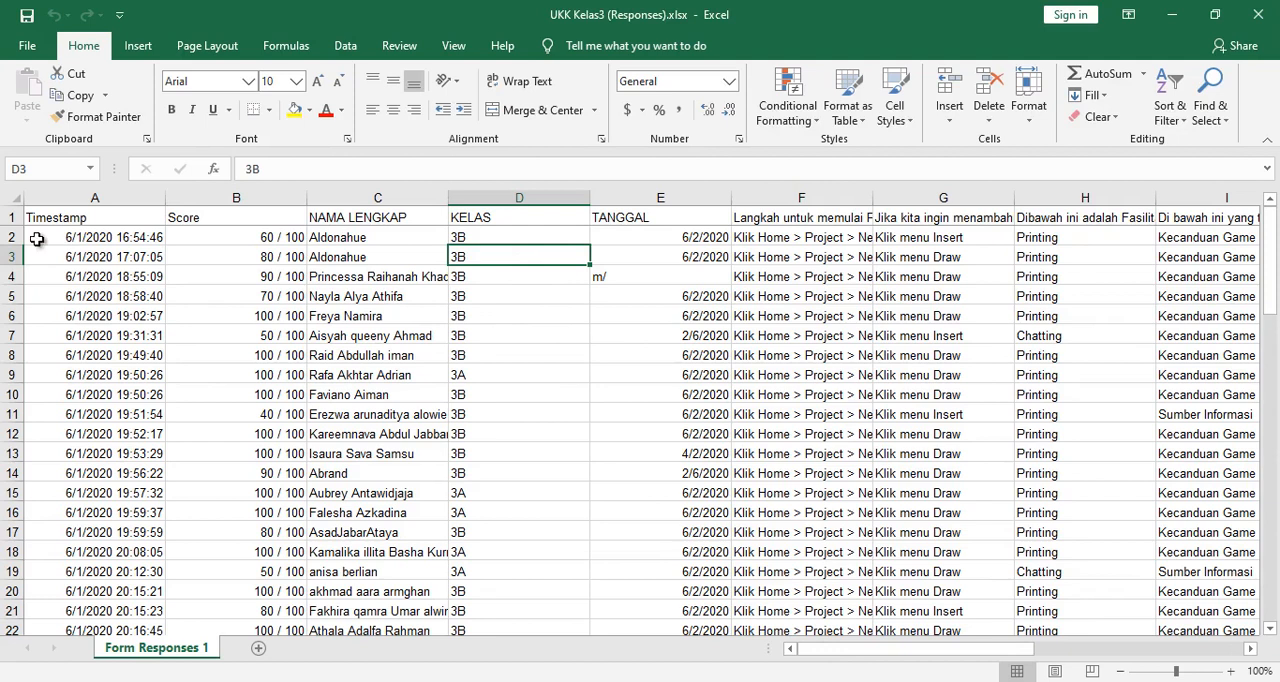
pyautogui.click(11, 194)
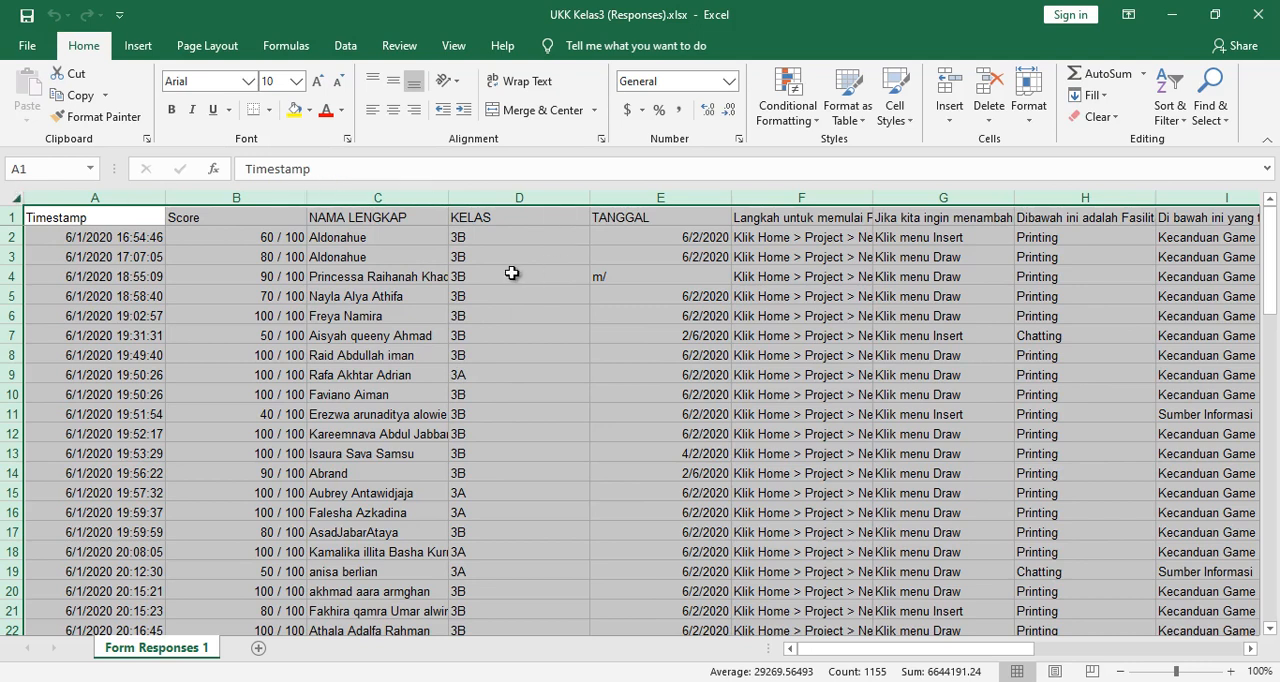
pyautogui.doubleClick(165, 197)
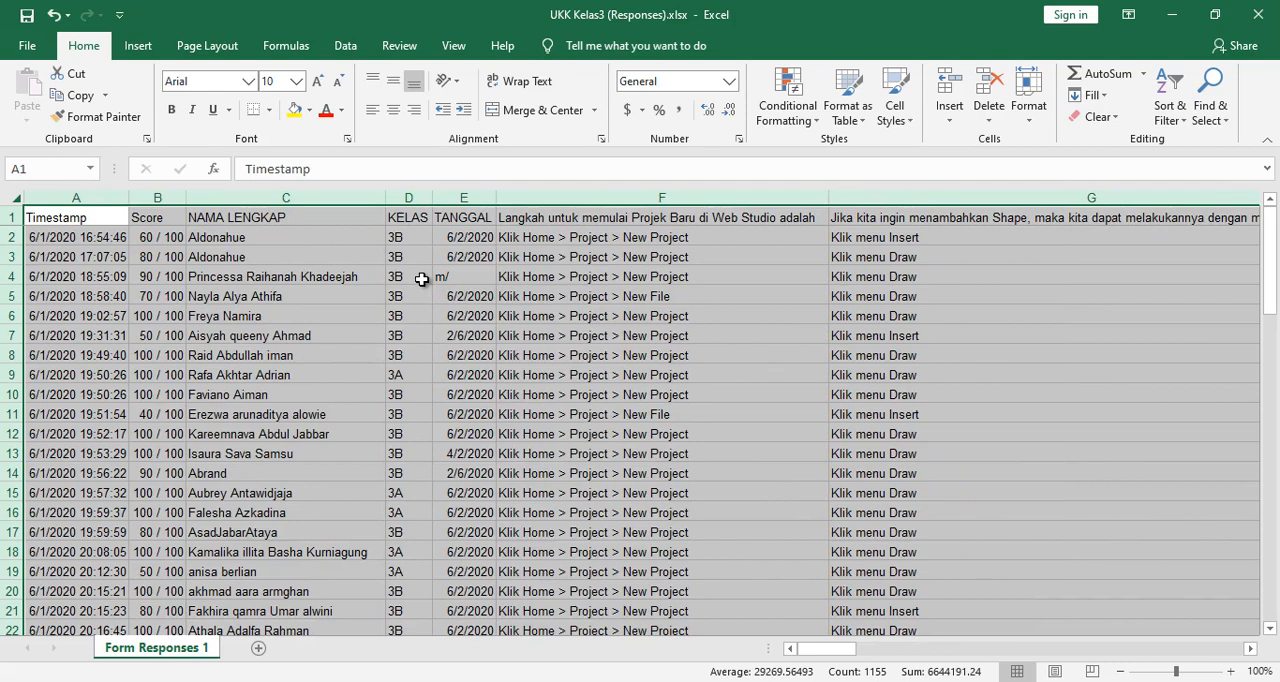
# - Sort the whole sheet by KELAS and then by NAMA LENGKAP, both on cell values from A to Z
pyautogui.click(344, 47)
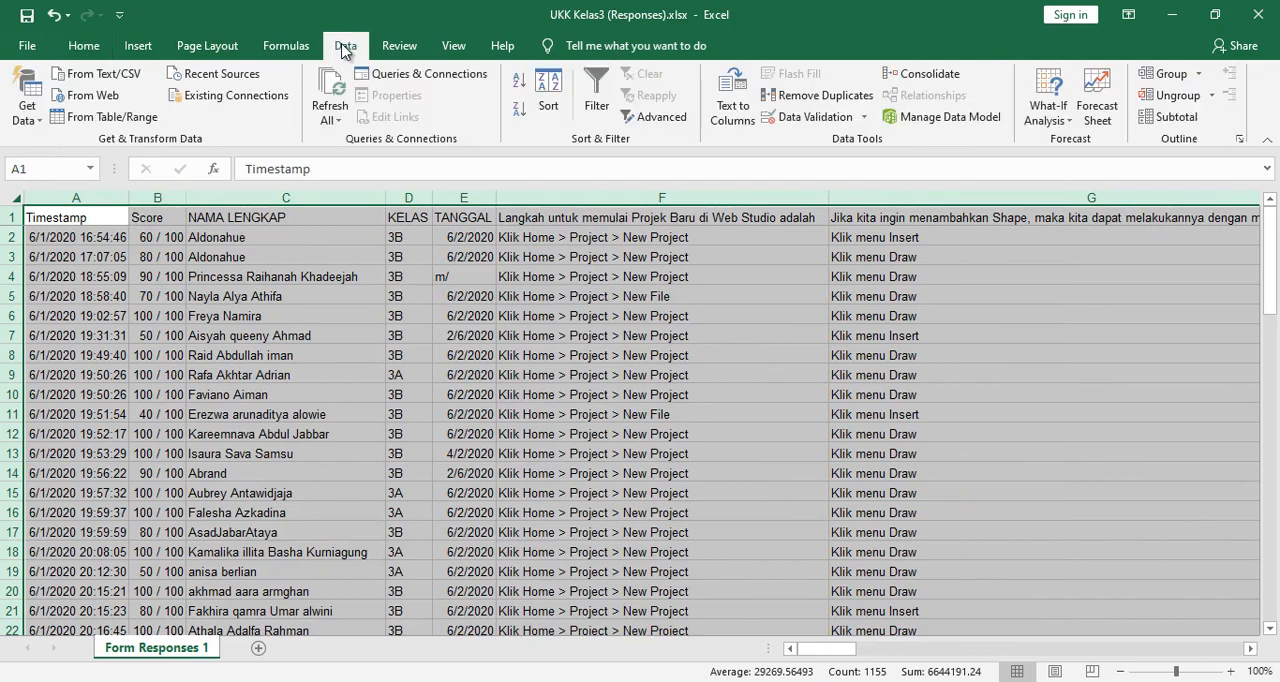
pyautogui.click(552, 100)
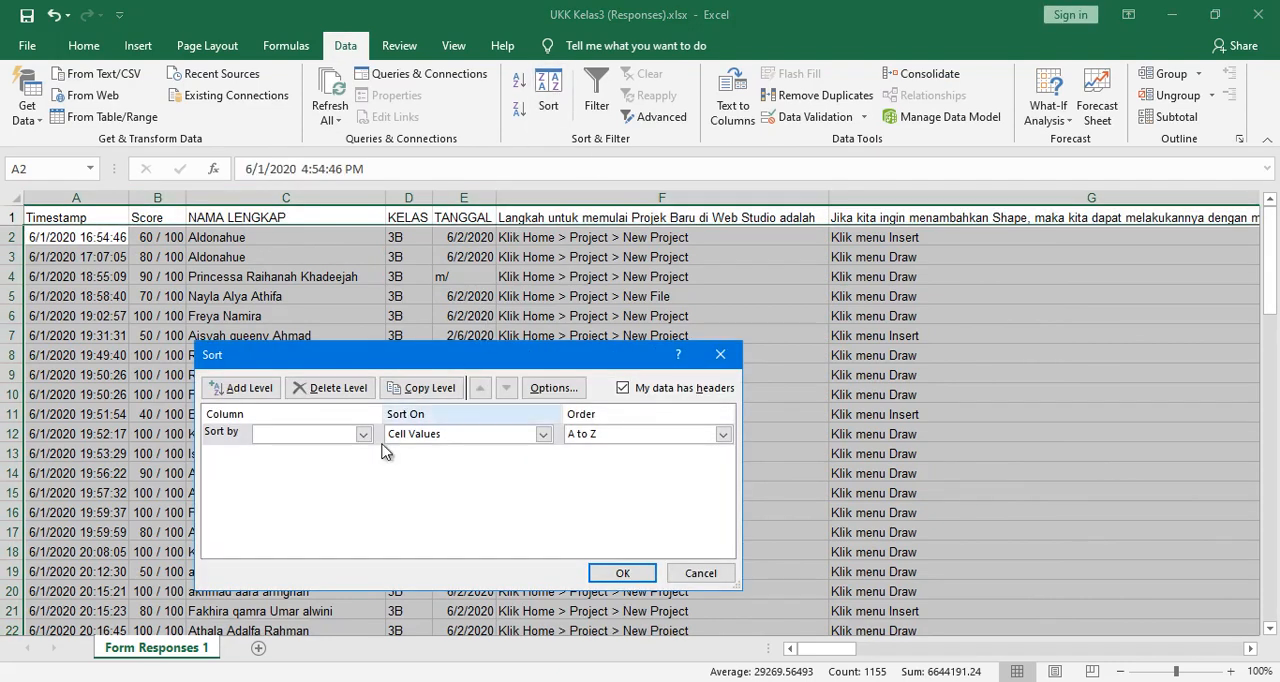
pyautogui.click(364, 435)
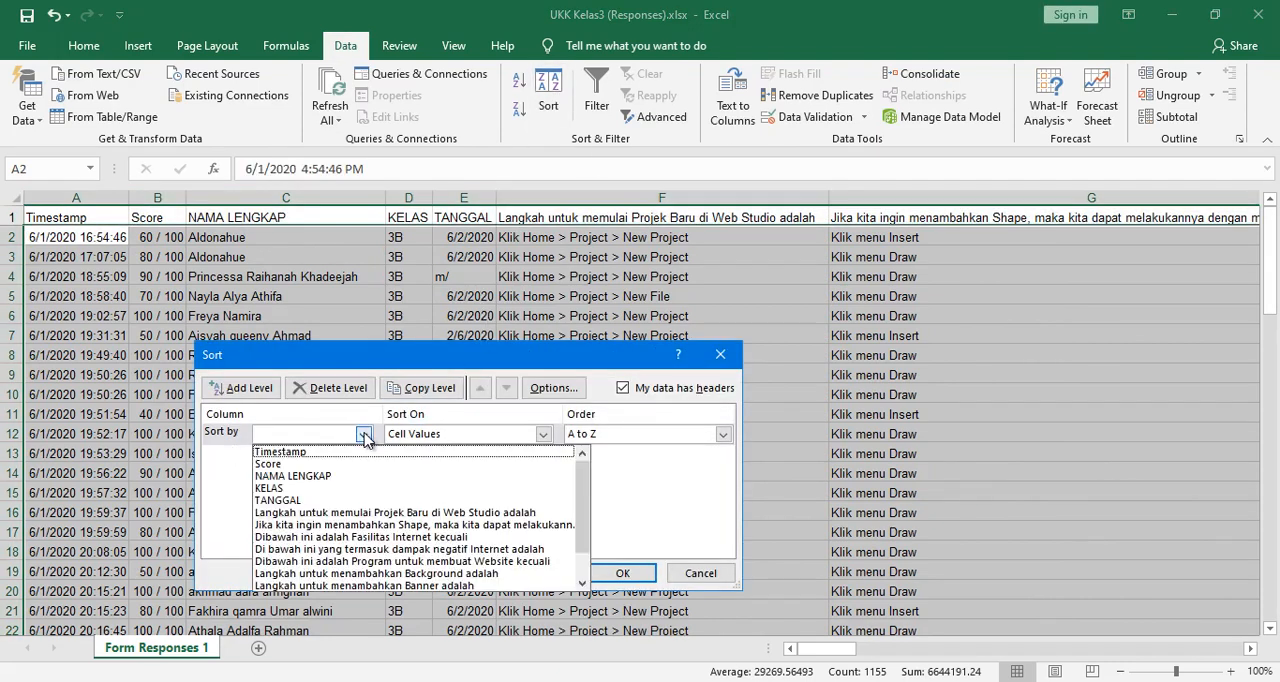
pyautogui.click(345, 488)
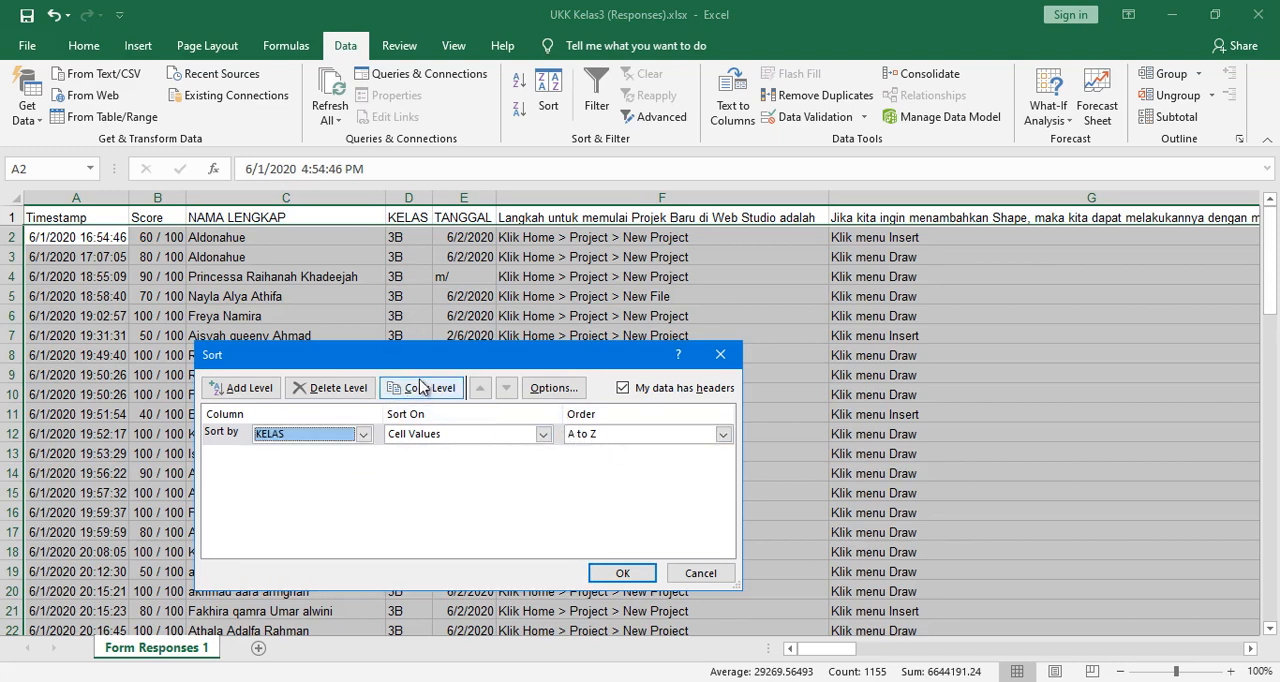
pyautogui.click(246, 389)
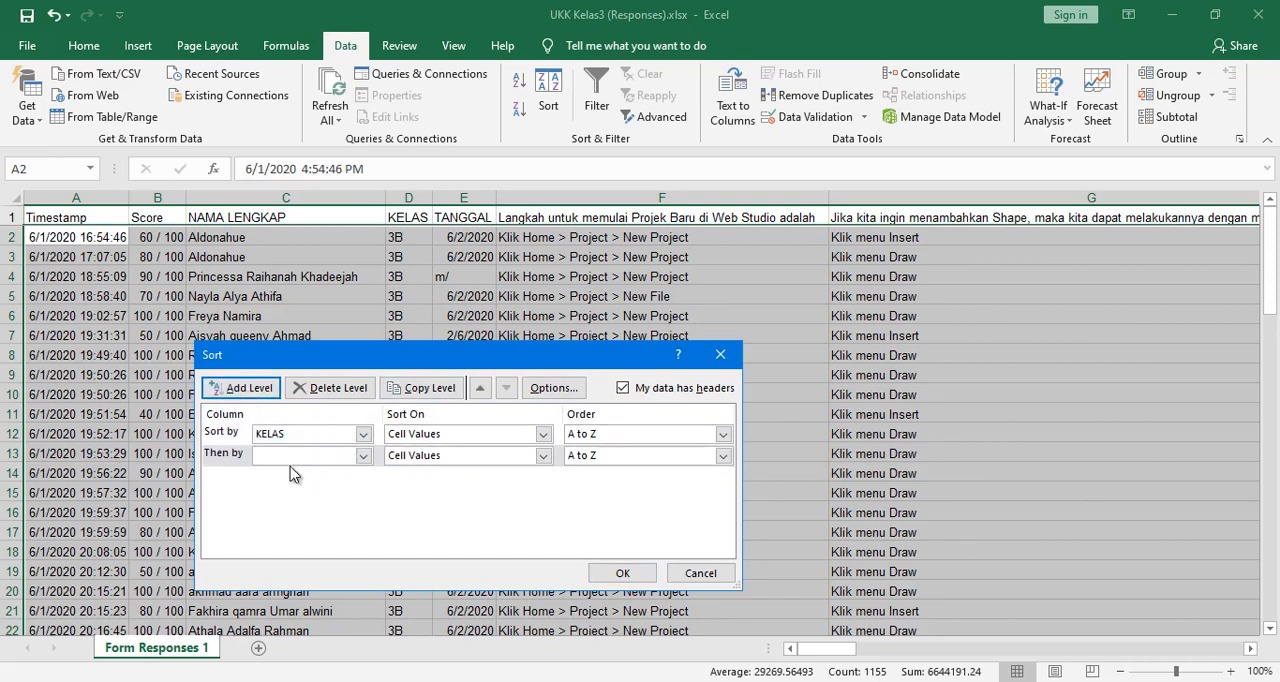
pyautogui.click(362, 458)
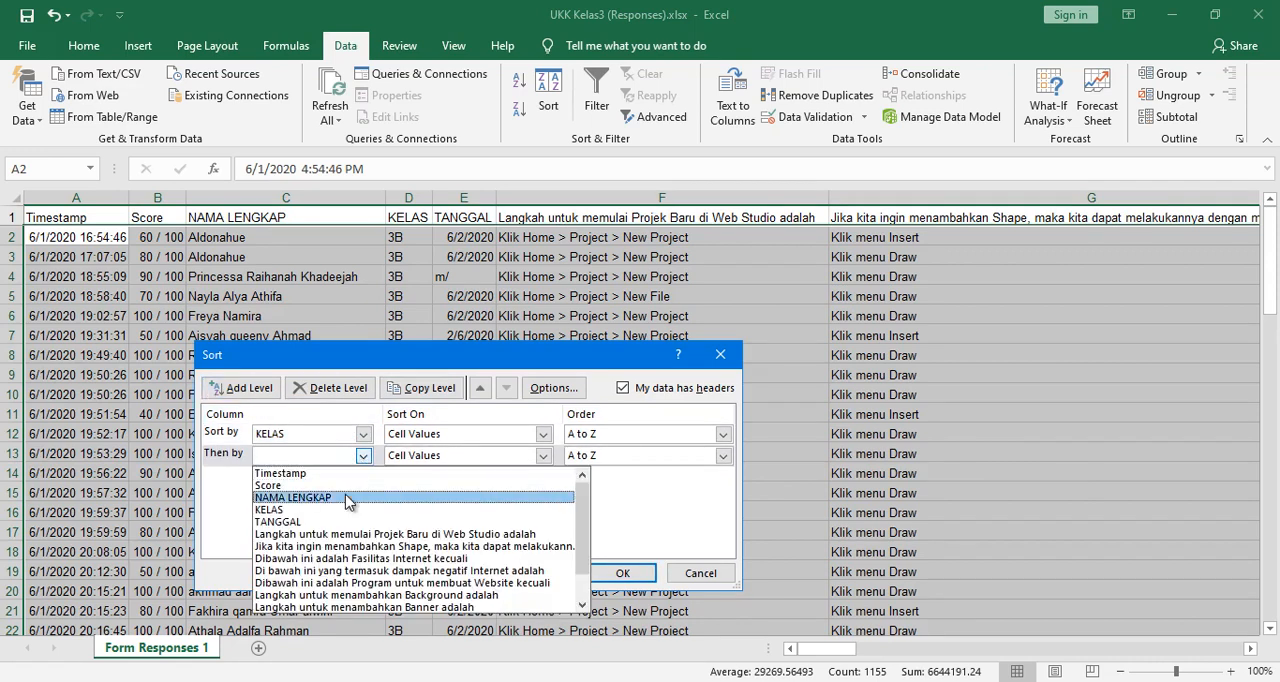
pyautogui.click(348, 490)
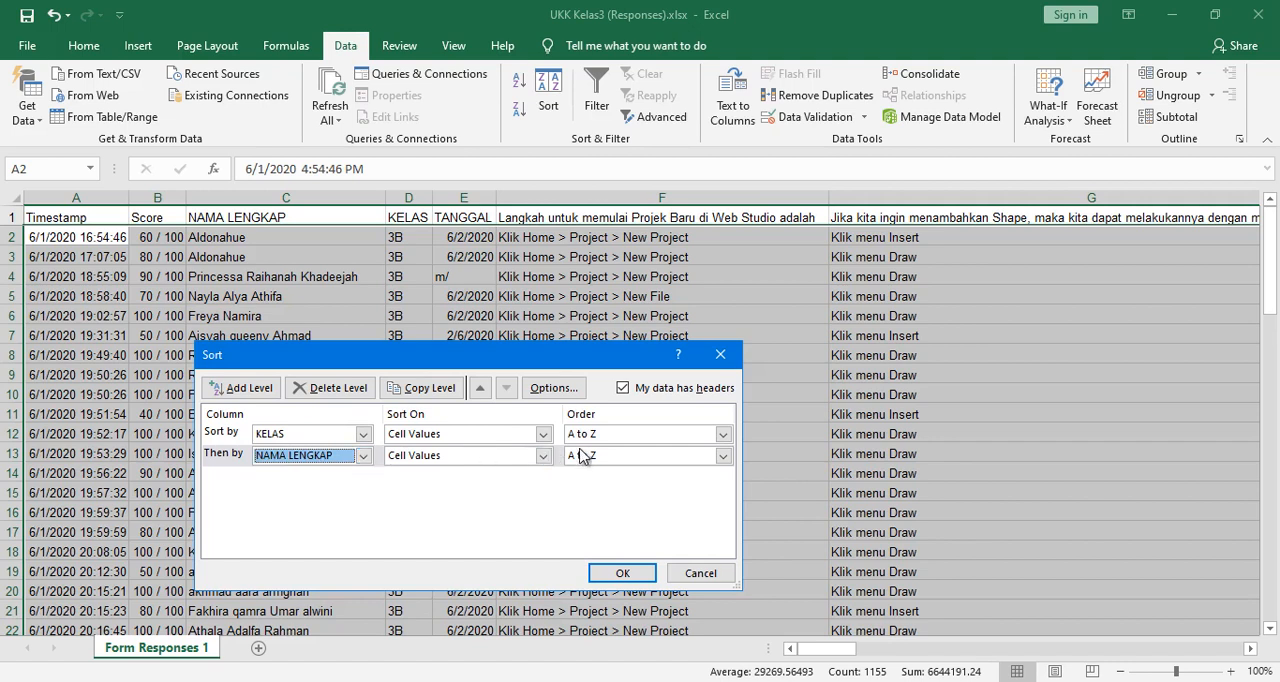
pyautogui.click(624, 572)
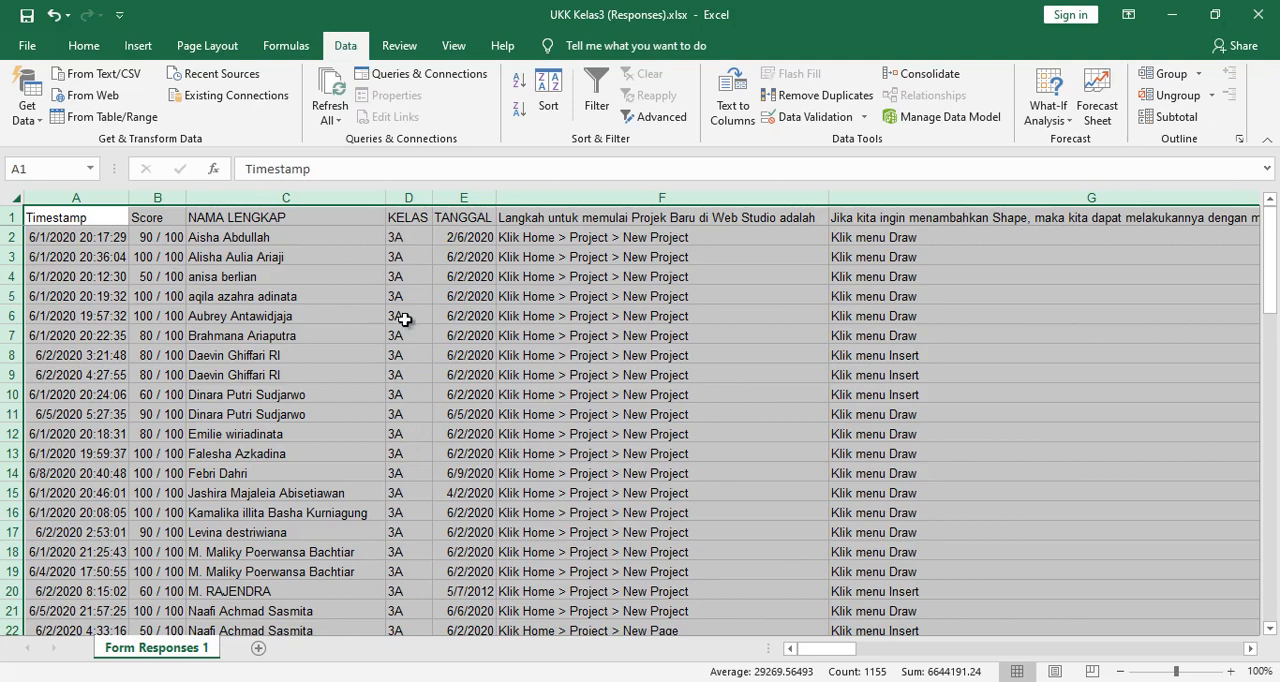
# - Examine the sorted rows for class grouping, alphabetical name order and repeated student entries
pyautogui.scroll(-4, 403, 416)
pyautogui.scroll(-8, 403, 416)
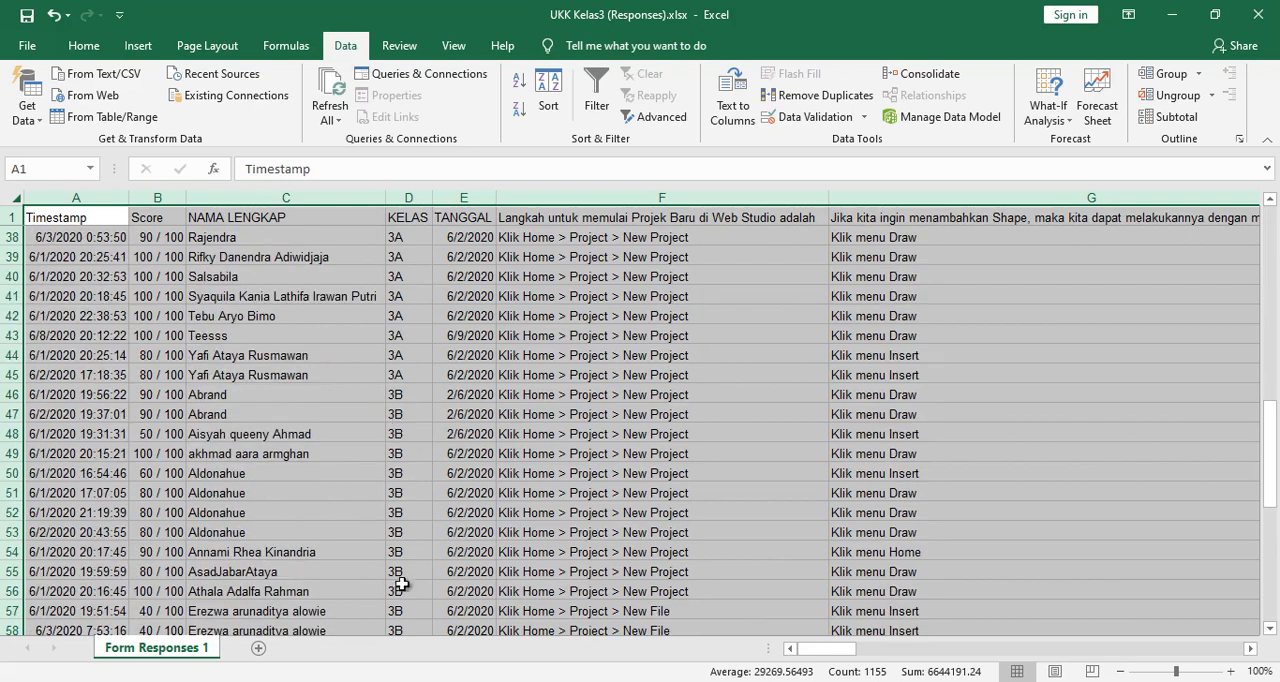
pyautogui.scroll(-6, 397, 491)
pyautogui.scroll(18, 390, 515)
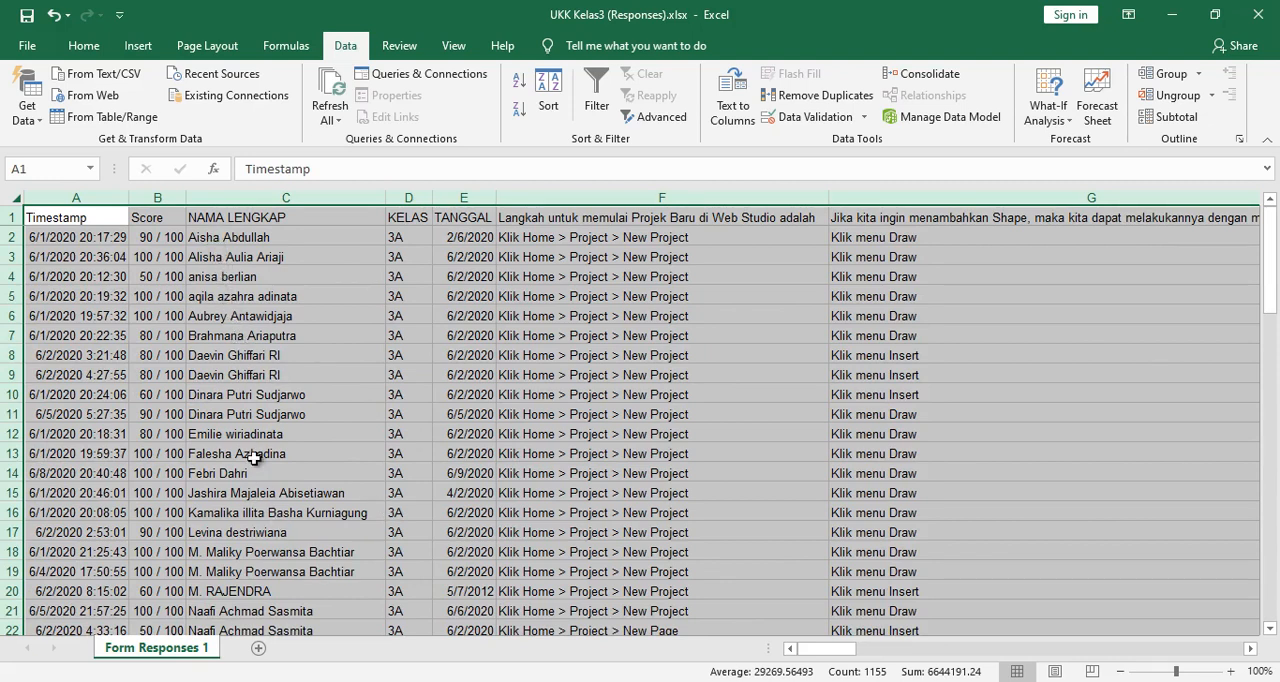
pyautogui.scroll(-4, 253, 457)
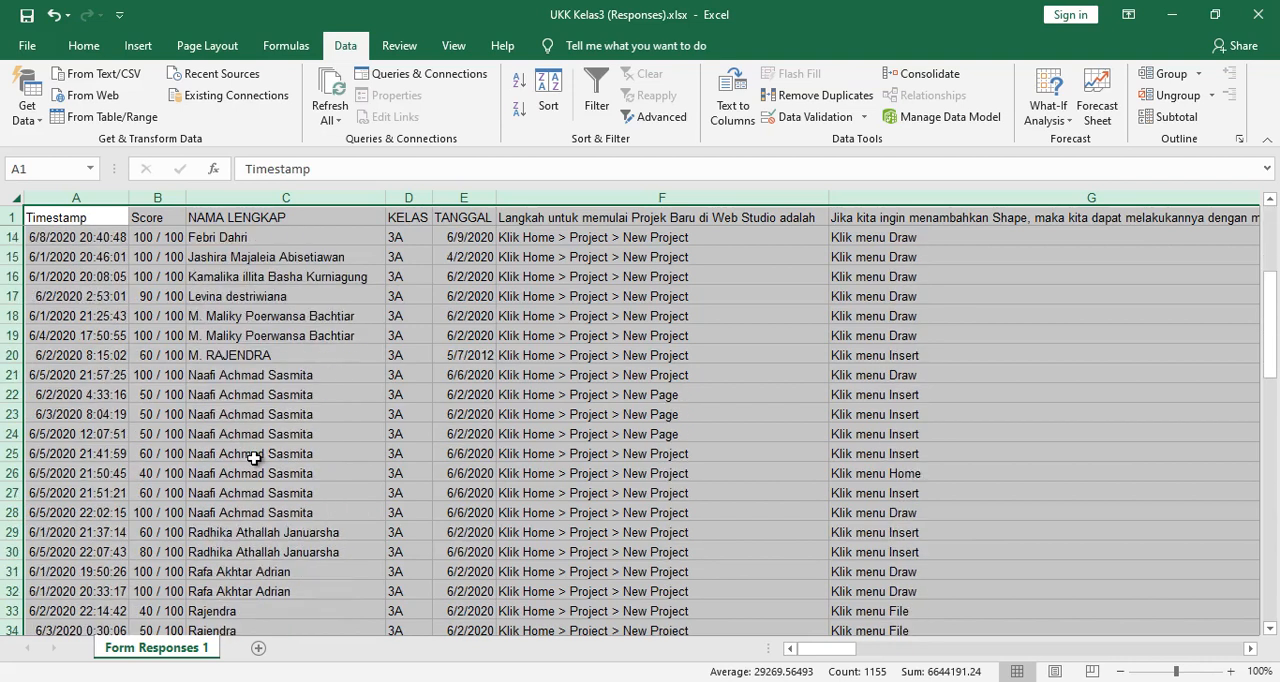
pyautogui.scroll(3, 253, 457)
pyautogui.scroll(1, 253, 457)
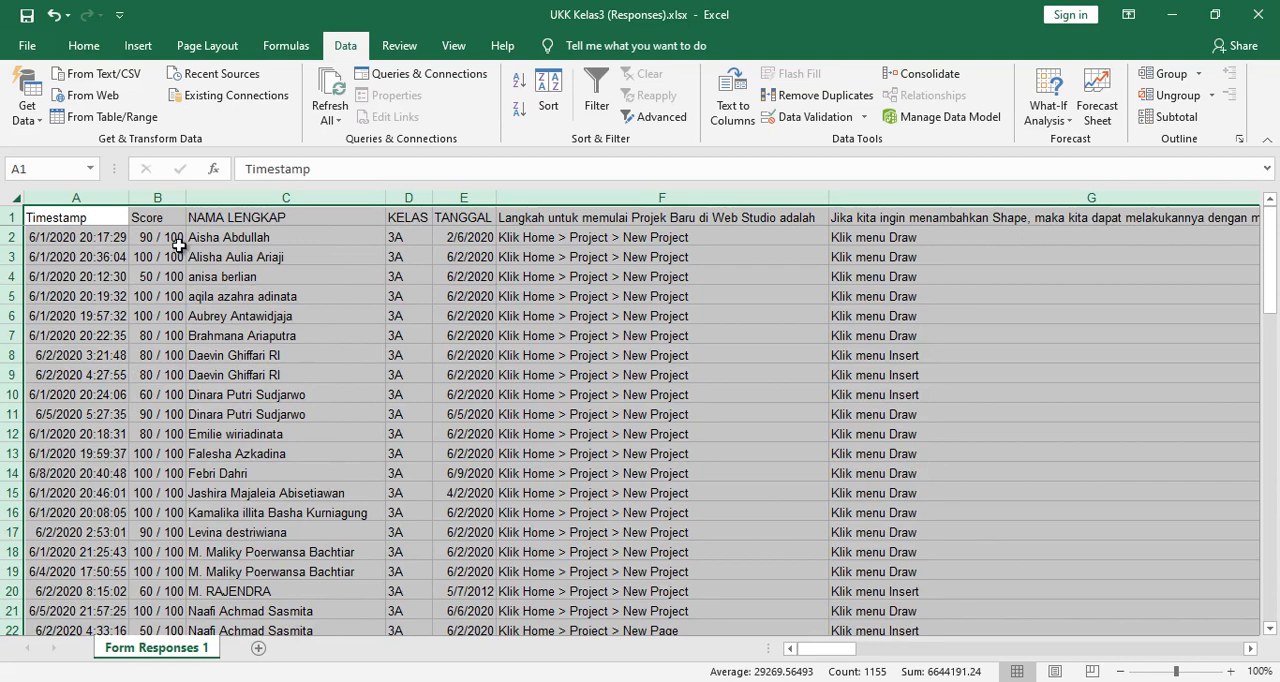
# - Format the Score column as General and center its contents
pyautogui.click(157, 198)
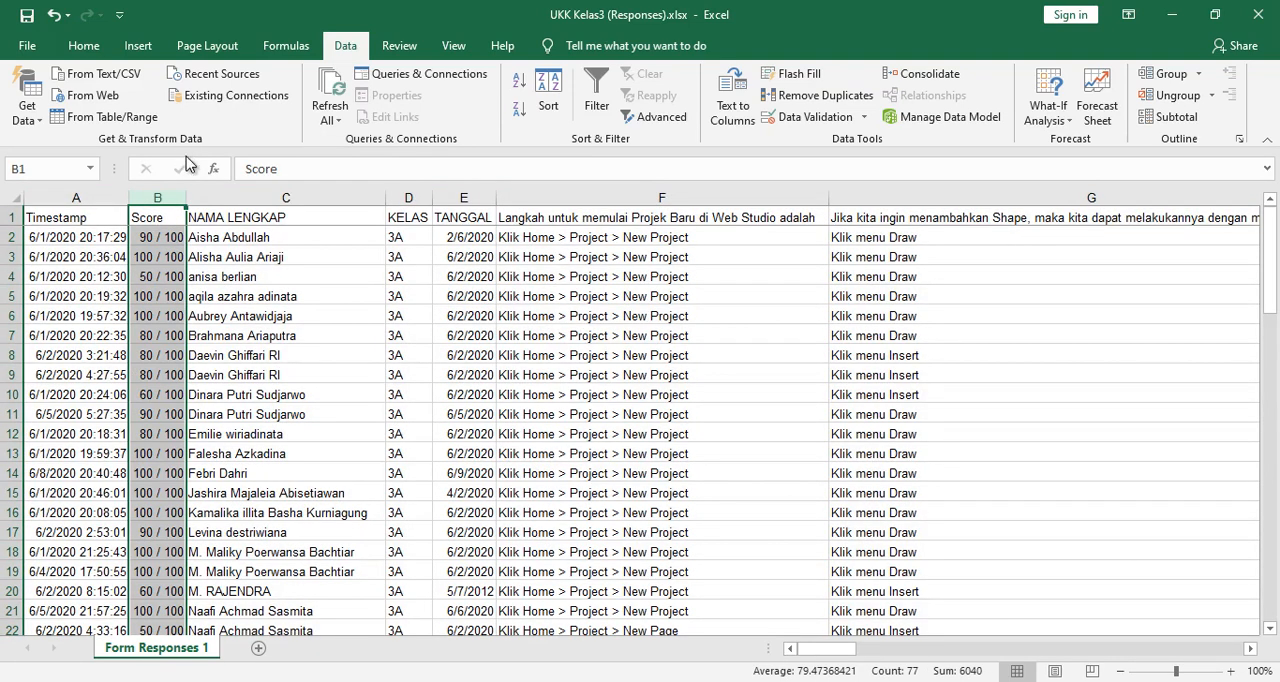
pyautogui.click(84, 50)
pyautogui.click(731, 84)
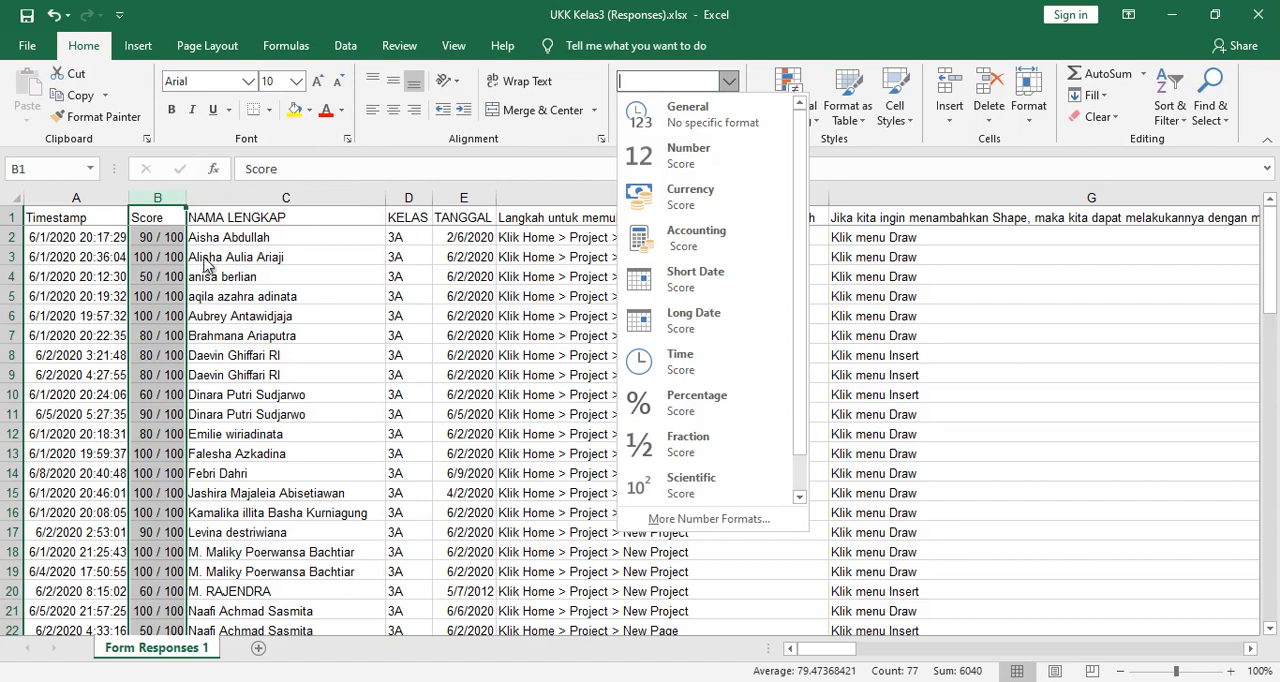
pyautogui.click(713, 122)
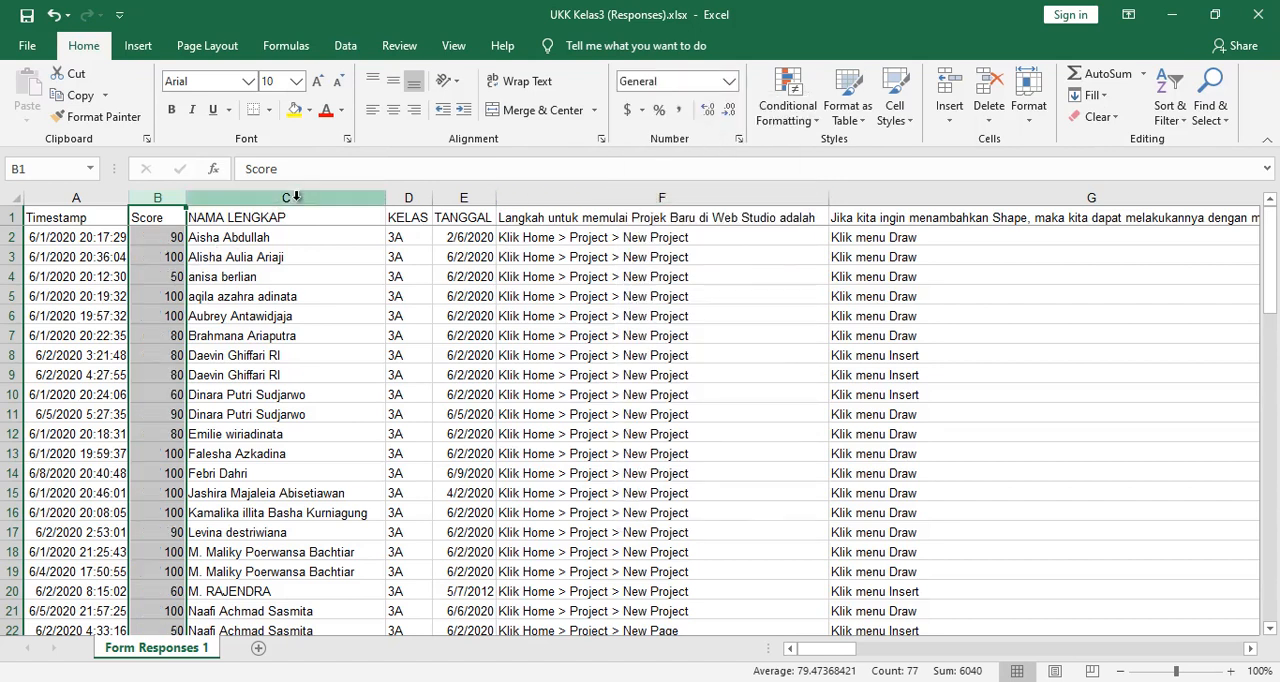
pyautogui.click(396, 118)
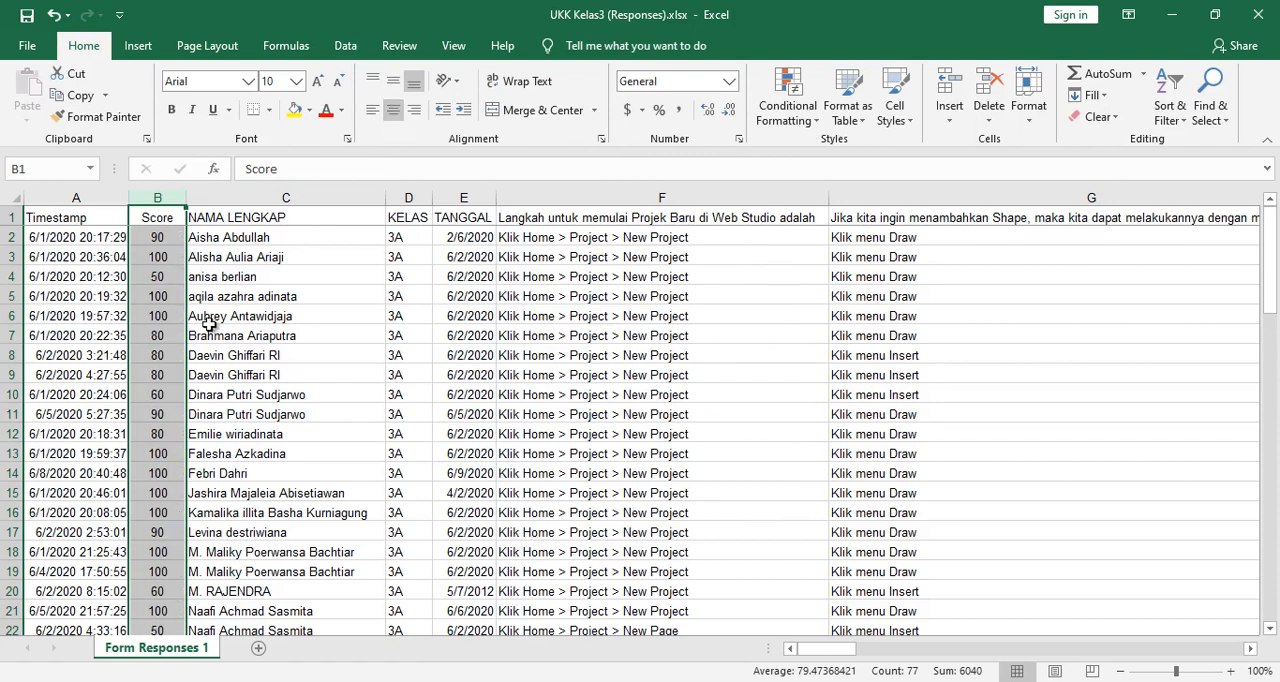
# - Move the Score column between the KELAS and TANGGAL columns
pyautogui.rightClick(170, 210)
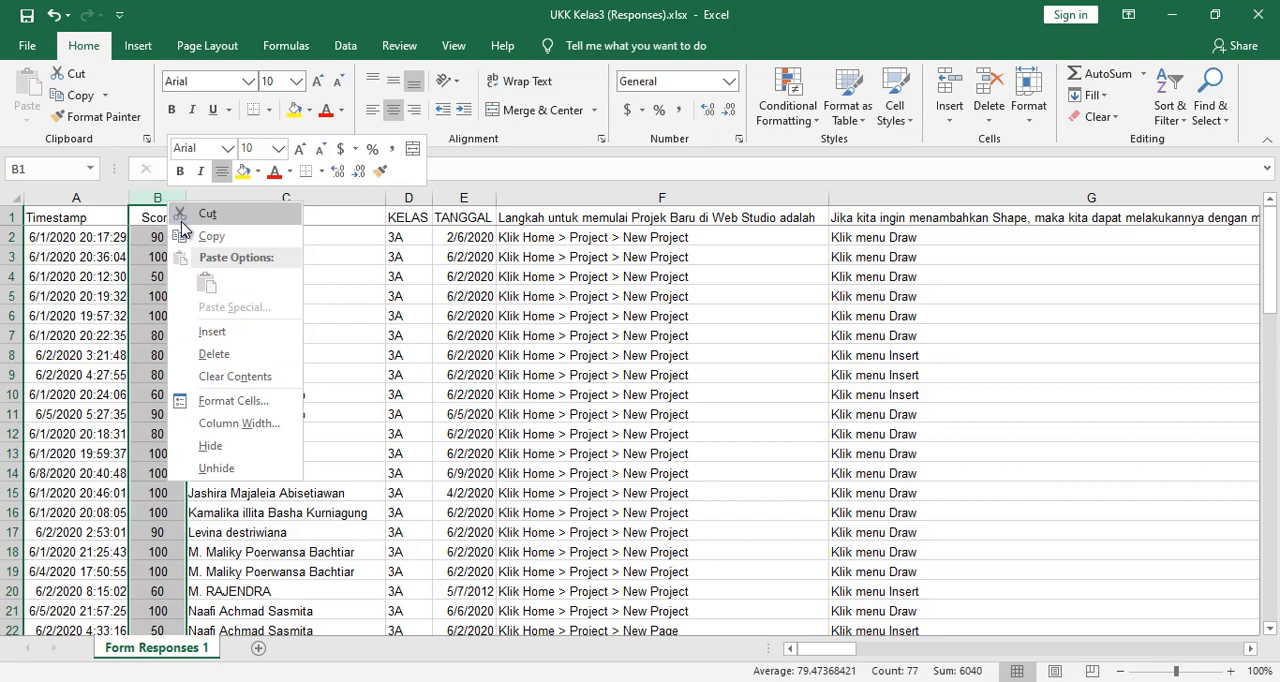
pyautogui.click(185, 215)
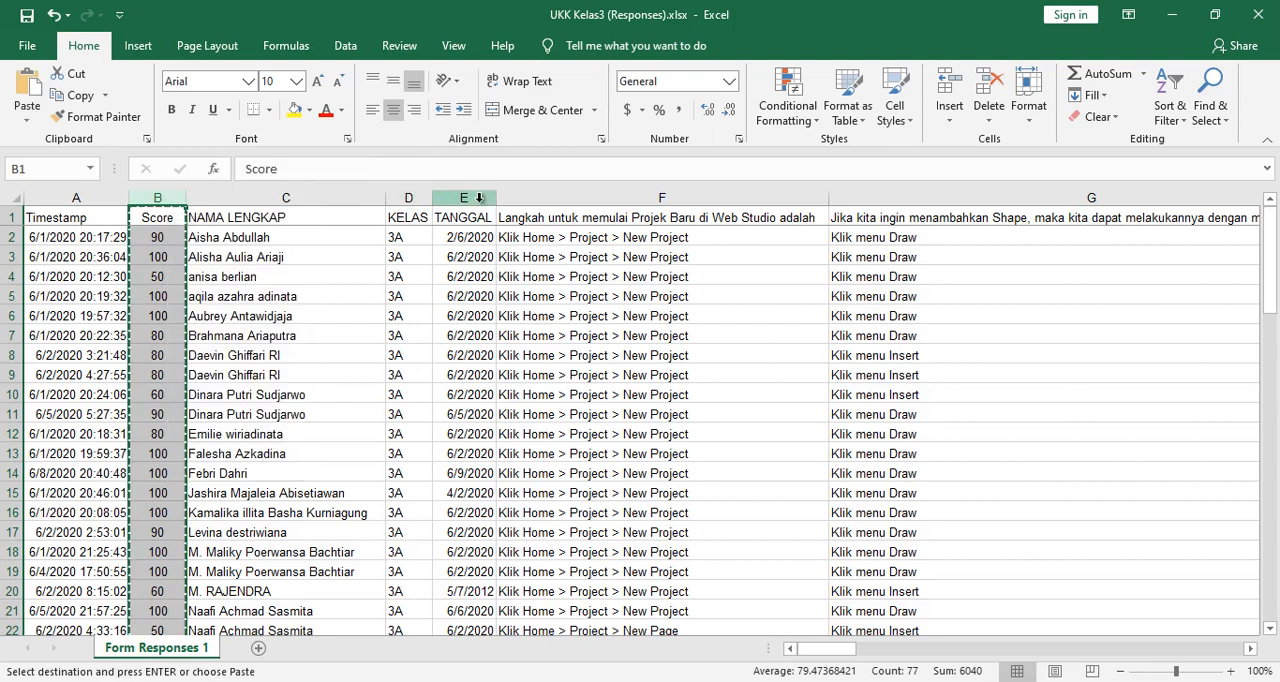
pyautogui.click(479, 198)
pyautogui.rightClick(479, 198)
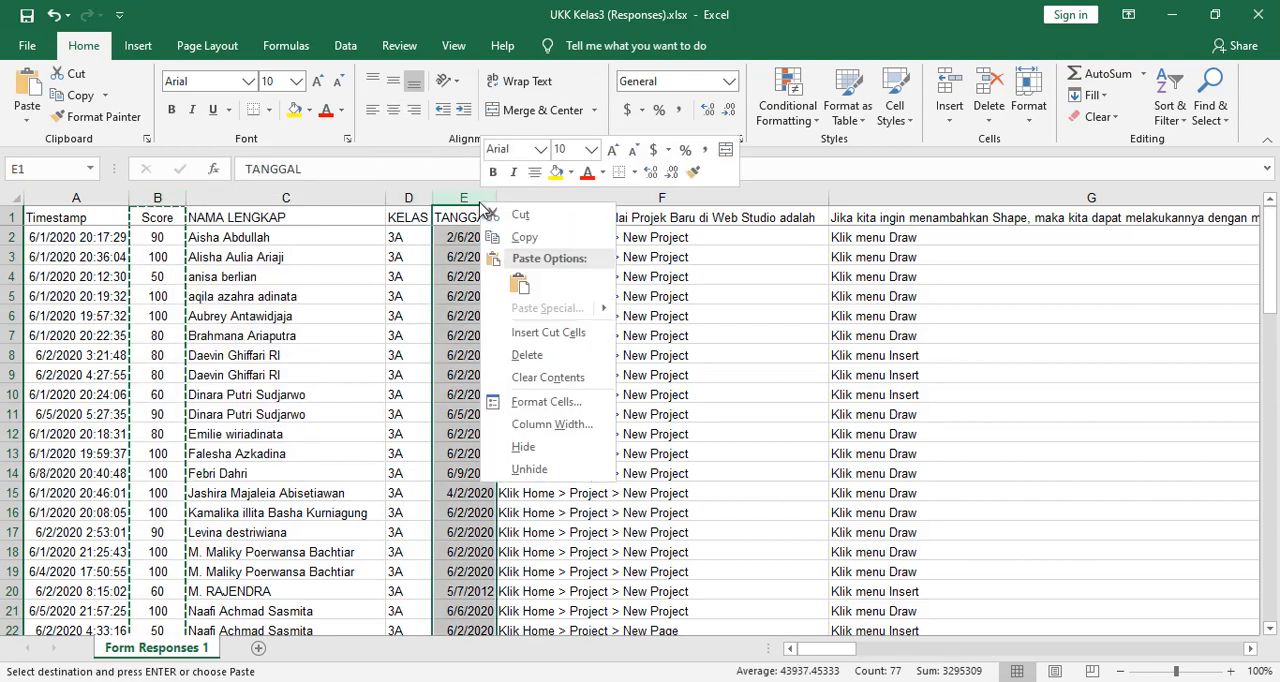
pyautogui.click(520, 334)
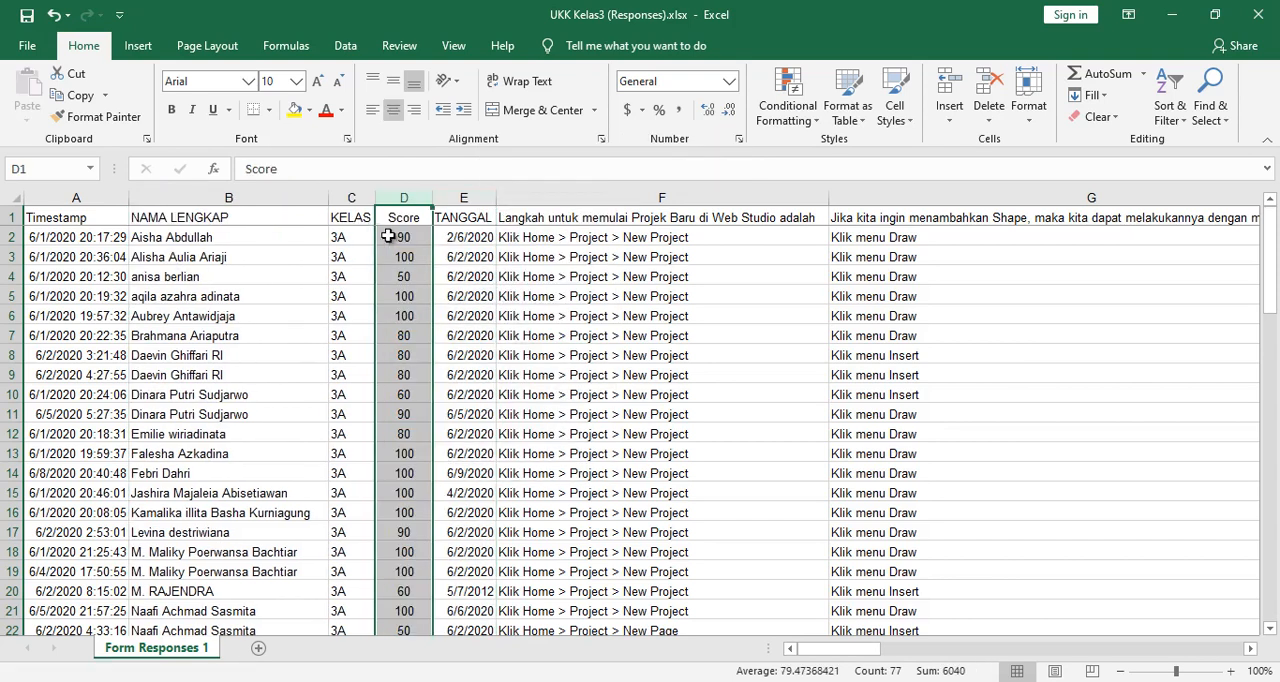
# - Insert two blank rows above row 46 to separate the class 3A entries from the class 3B entries
pyautogui.moveTo(180, 217); pyautogui.dragTo(383, 560)
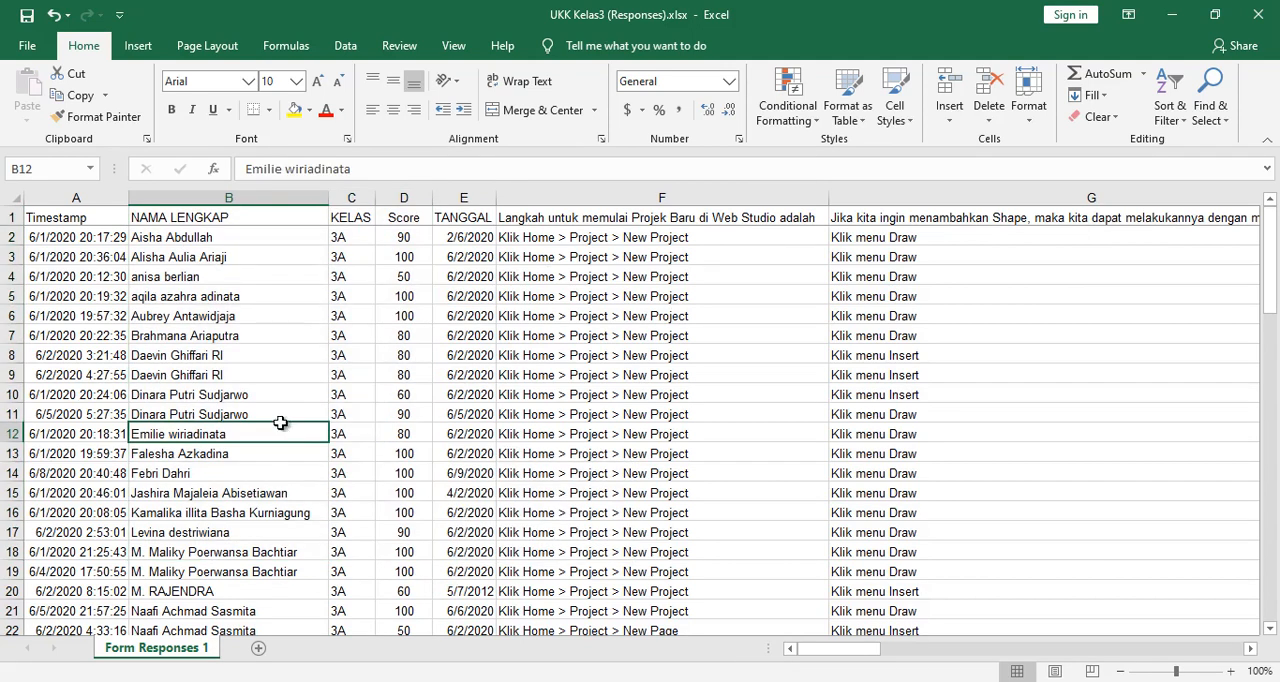
pyautogui.scroll(-4, 150, 465)
pyautogui.scroll(-9, 178, 440)
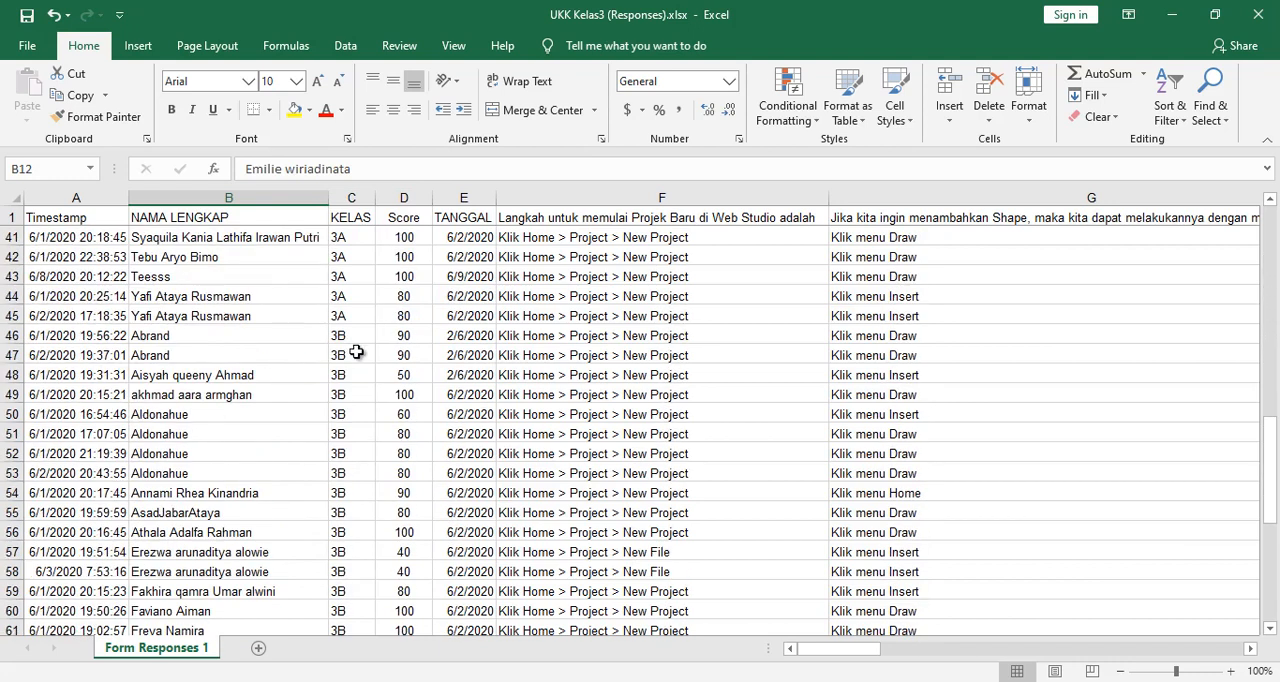
pyautogui.scroll(-1, 351, 350)
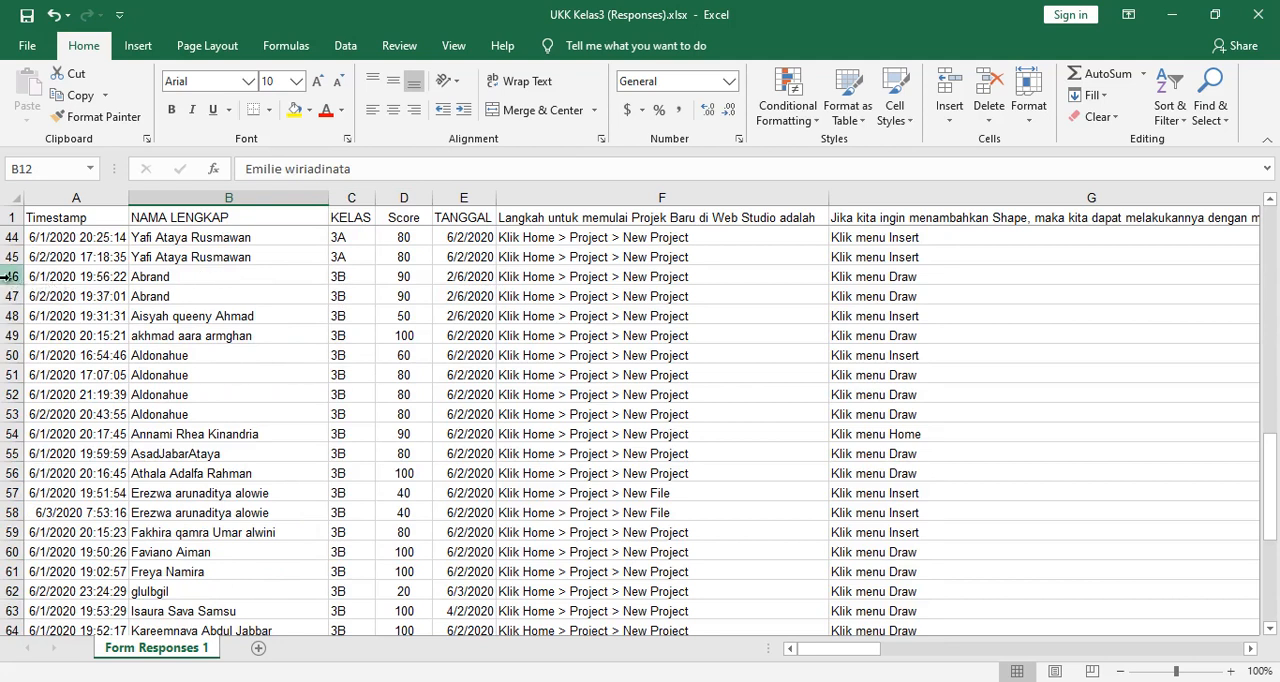
pyautogui.moveTo(9, 276); pyautogui.dragTo(5, 298)
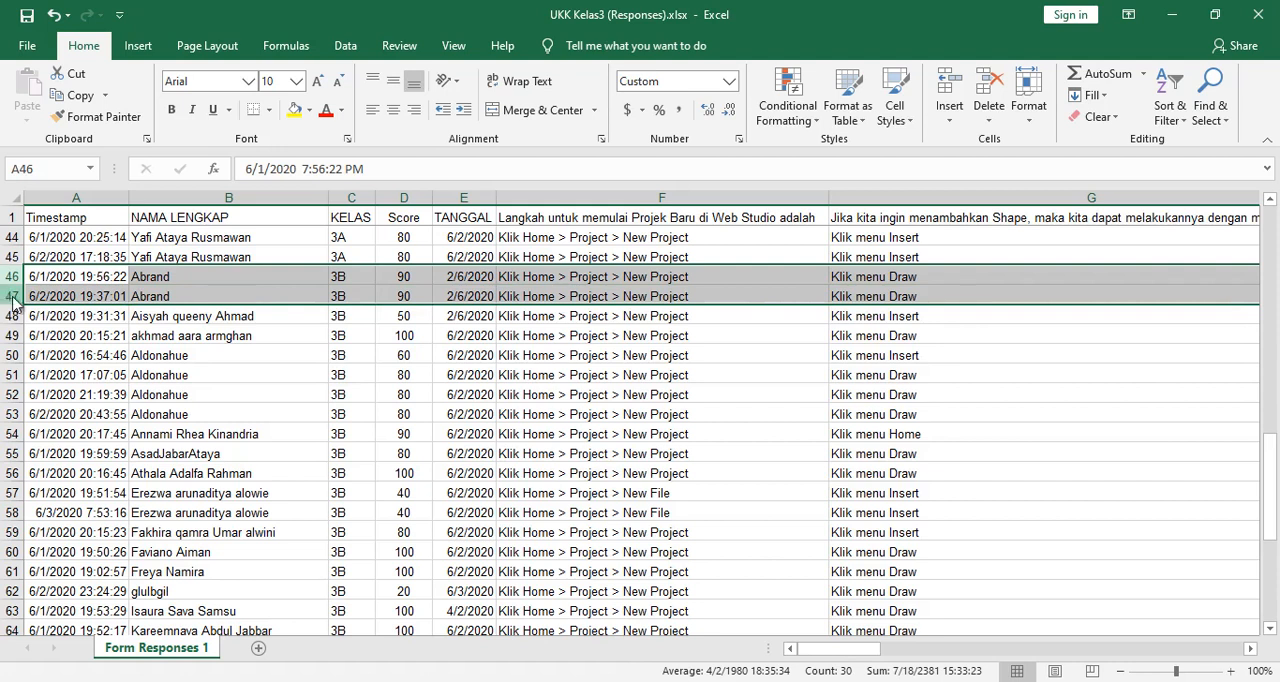
pyautogui.rightClick(8, 296)
pyautogui.click(58, 428)
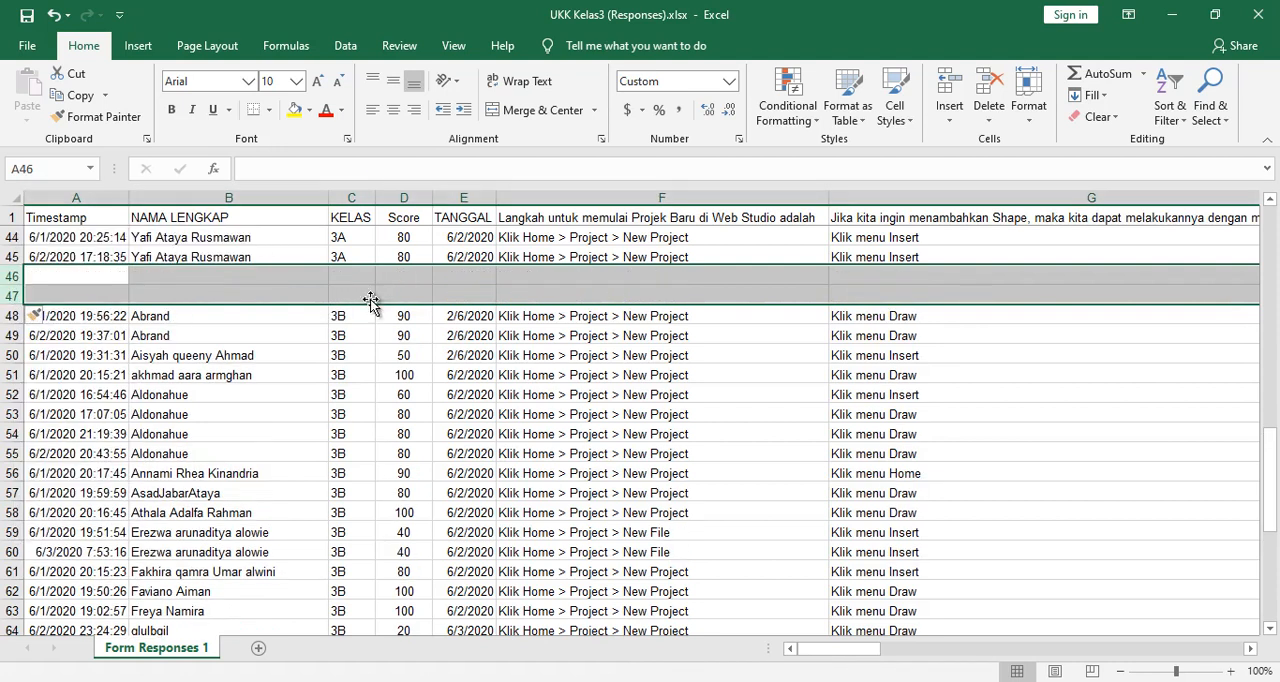
# - Insert two blank rows between the header row and the first class 3A entry
pyautogui.scroll(2, 361, 432)
pyautogui.scroll(12, 361, 432)
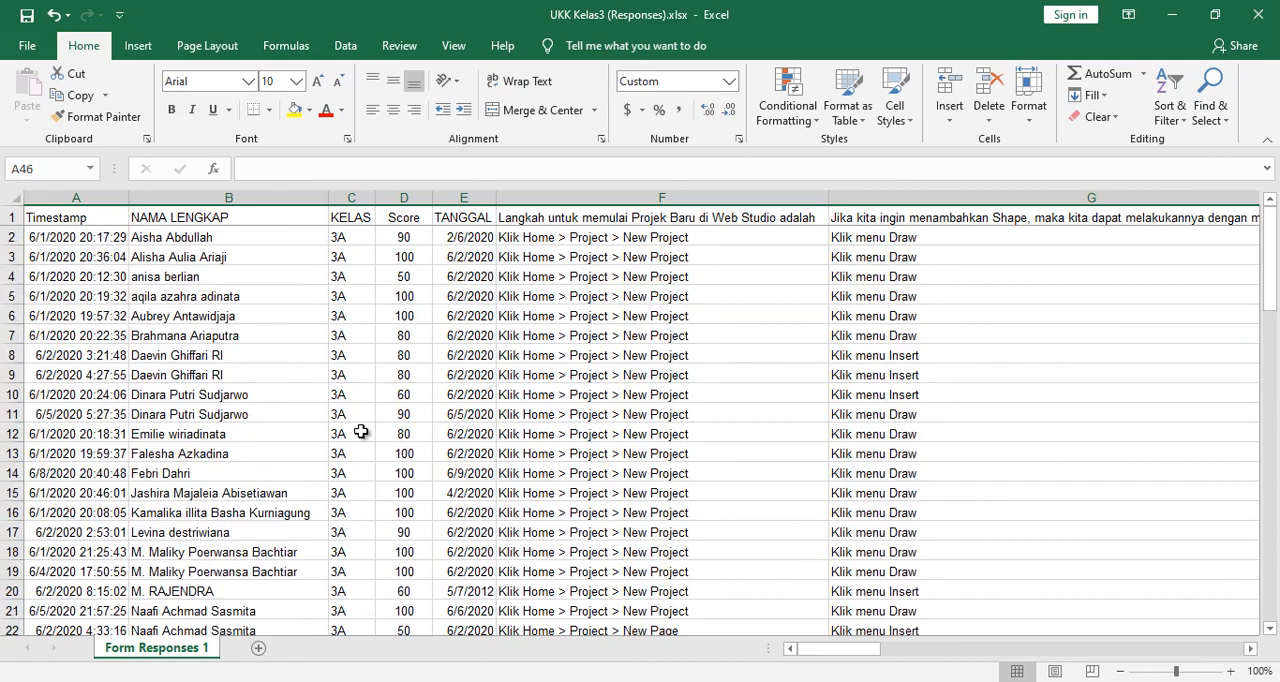
pyautogui.moveTo(10, 236); pyautogui.dragTo(11, 257)
pyautogui.rightClick(12, 258)
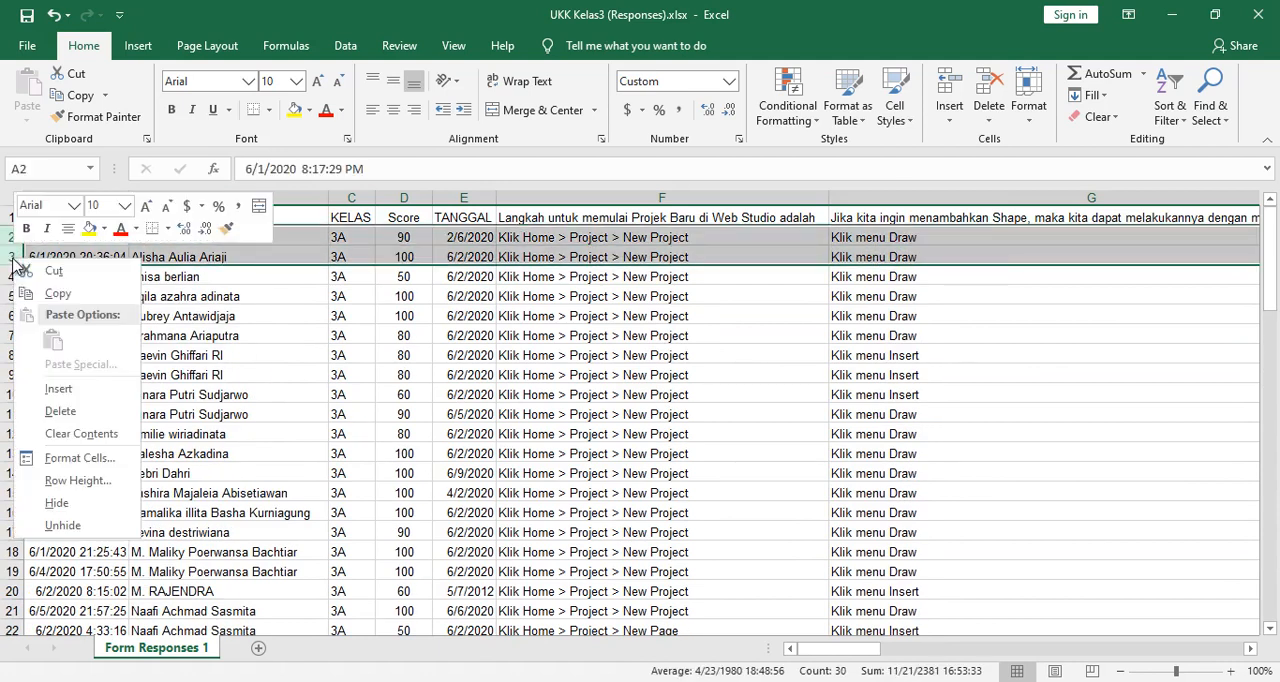
pyautogui.click(58, 389)
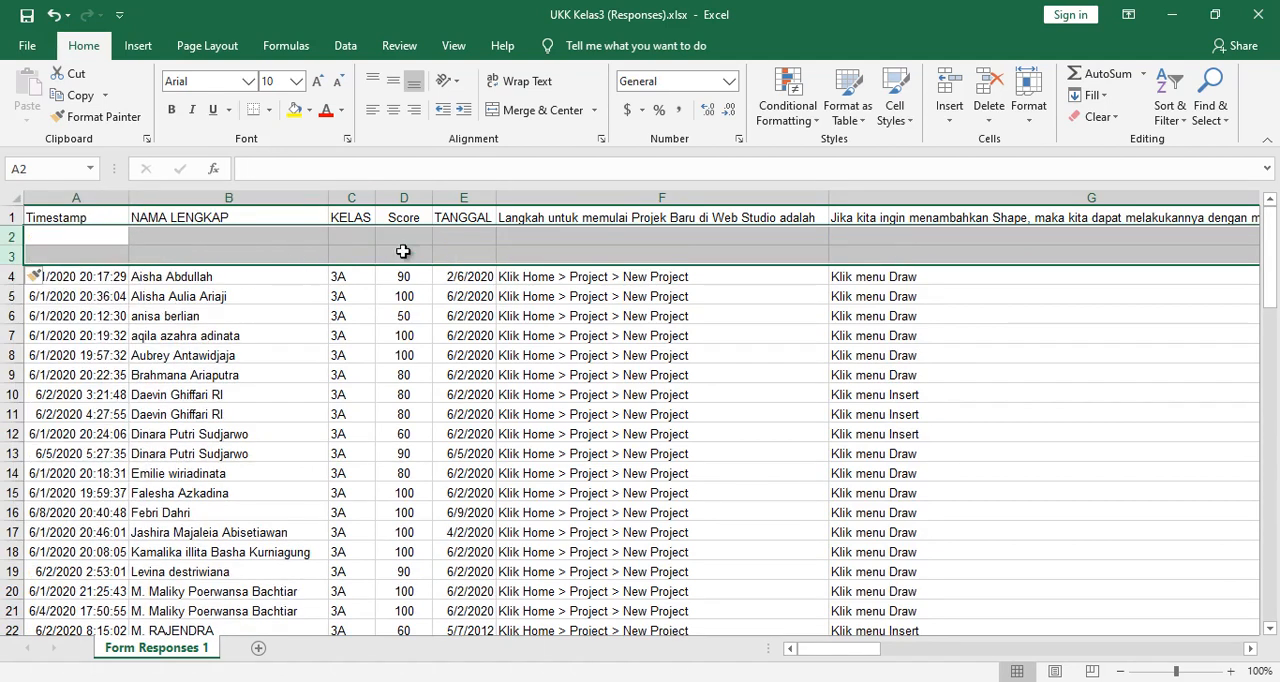
pyautogui.click(393, 338)
pyautogui.click(242, 280)
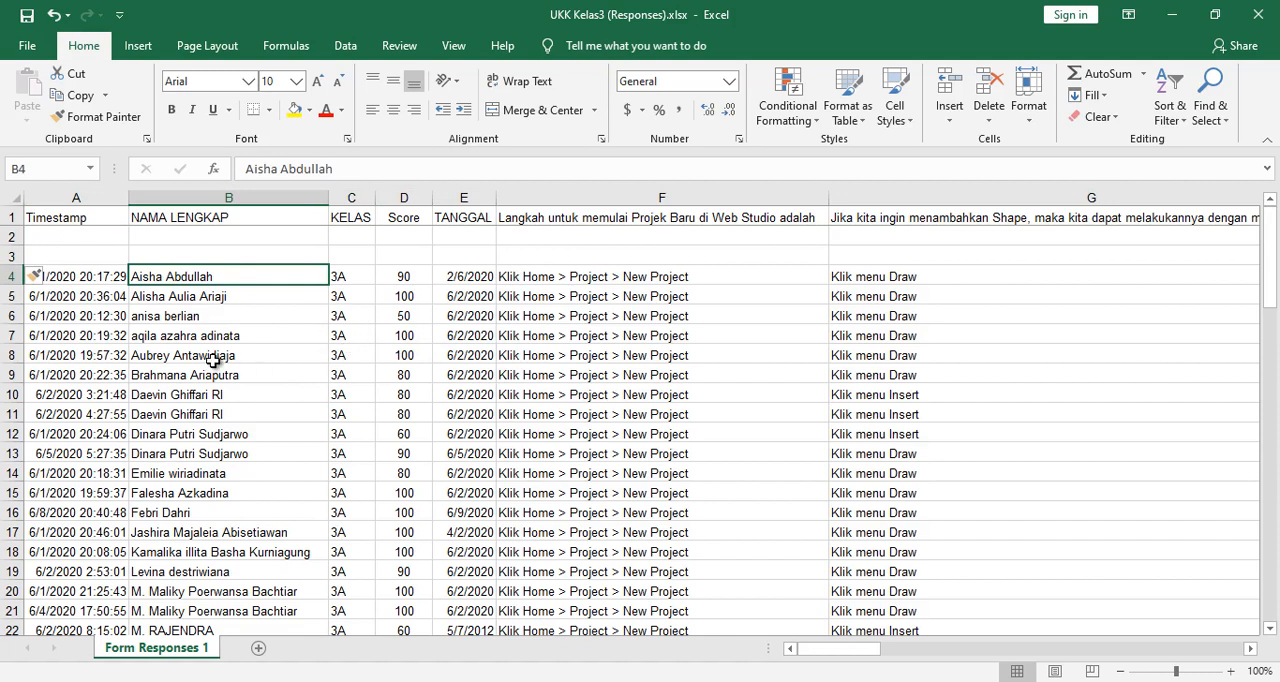
# - Delete the earlier duplicate submission in row 10 and the lower-scoring duplicate in row 11
pyautogui.scroll(-1, 213, 361)
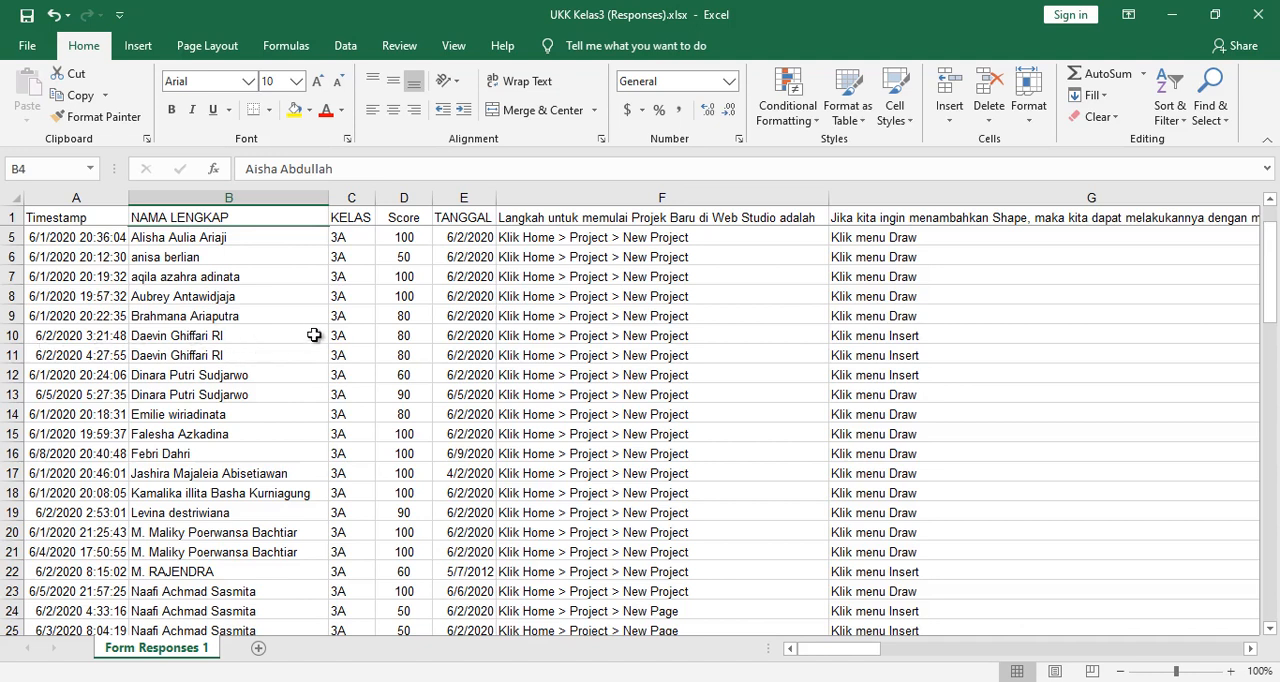
pyautogui.click(14, 336)
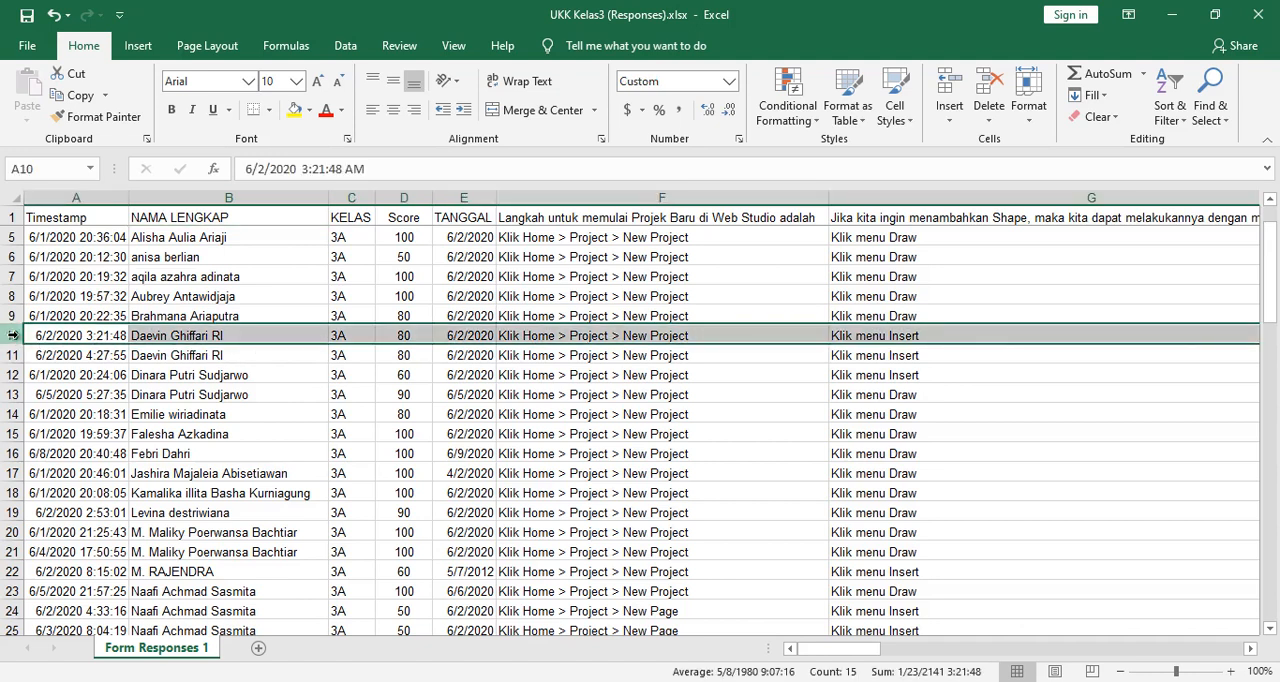
pyautogui.rightClick(14, 336)
pyautogui.click(62, 486)
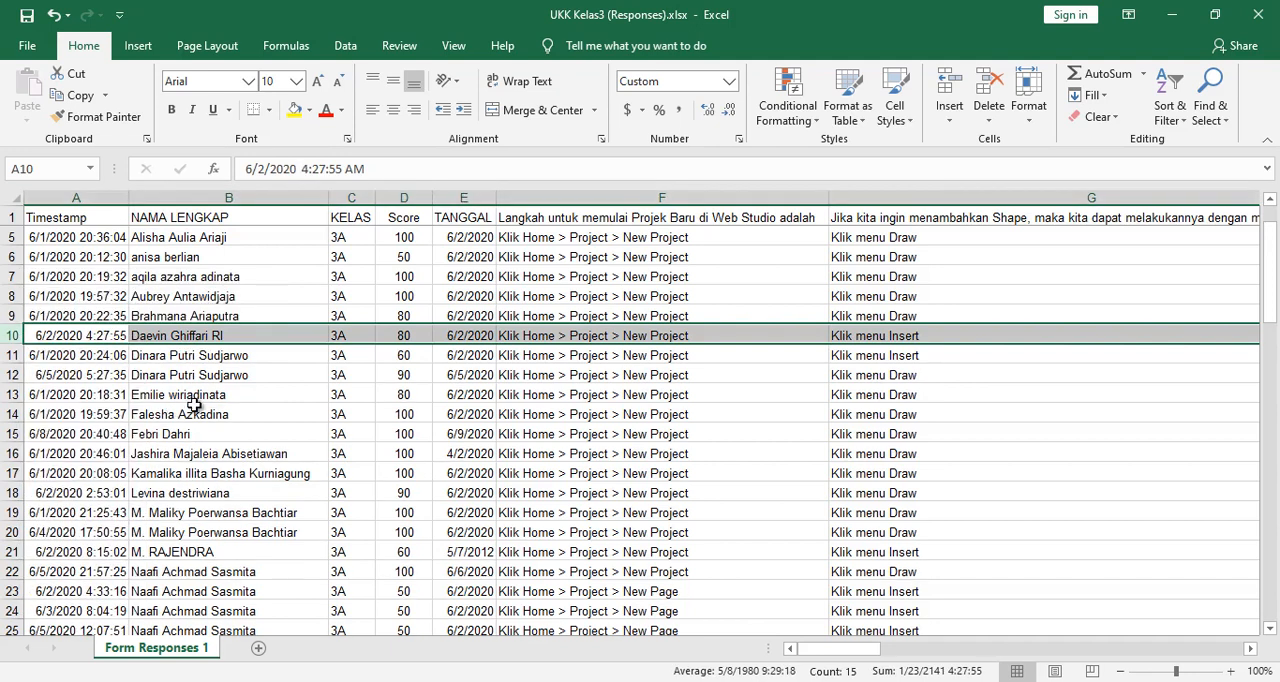
pyautogui.scroll(-1, 193, 404)
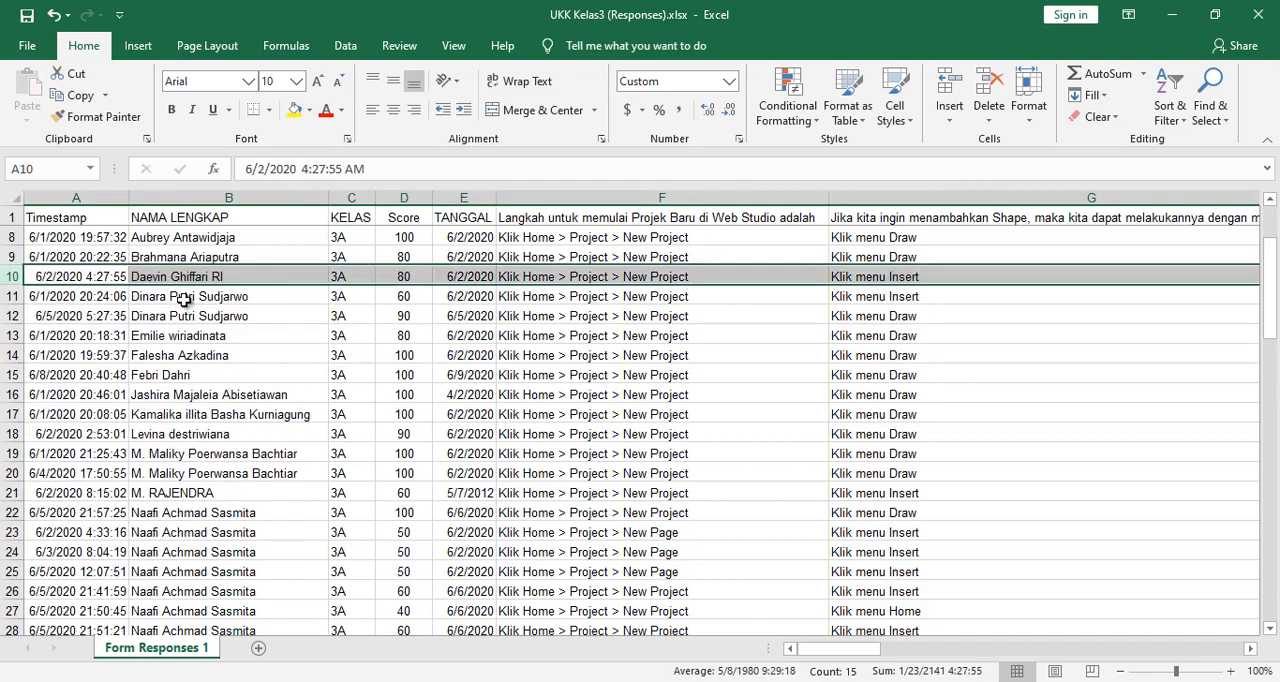
pyautogui.click(12, 296)
pyautogui.rightClick(12, 296)
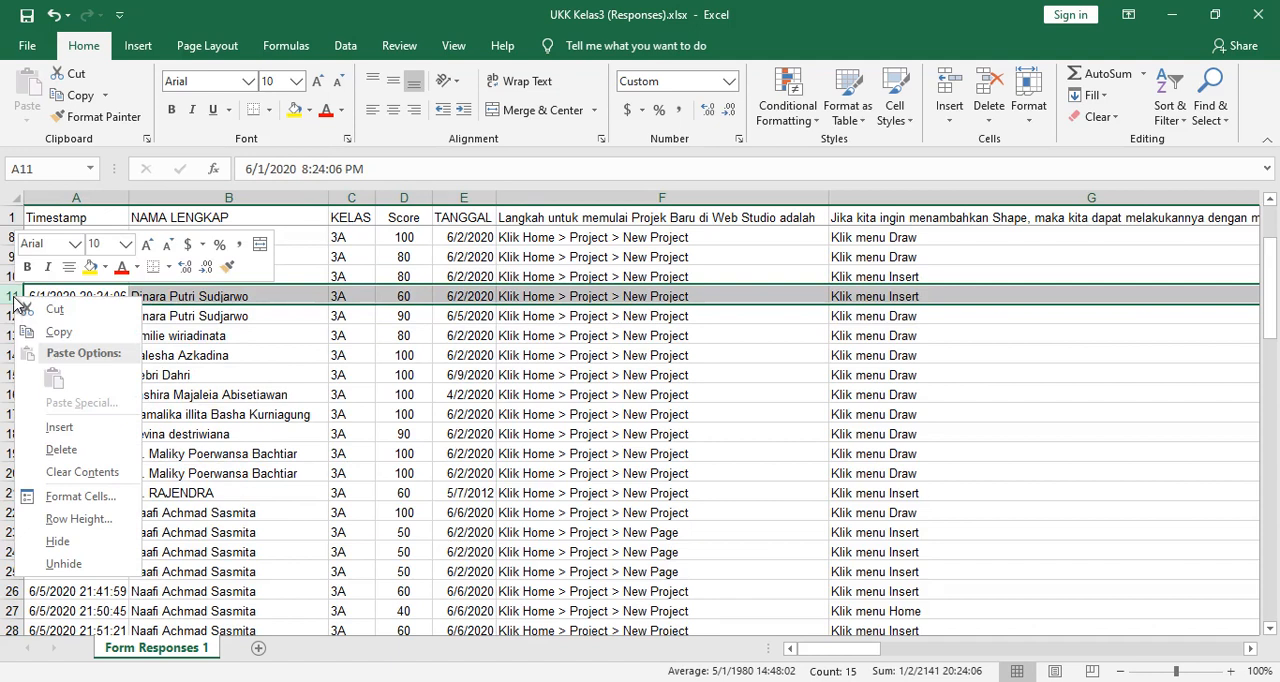
pyautogui.click(63, 452)
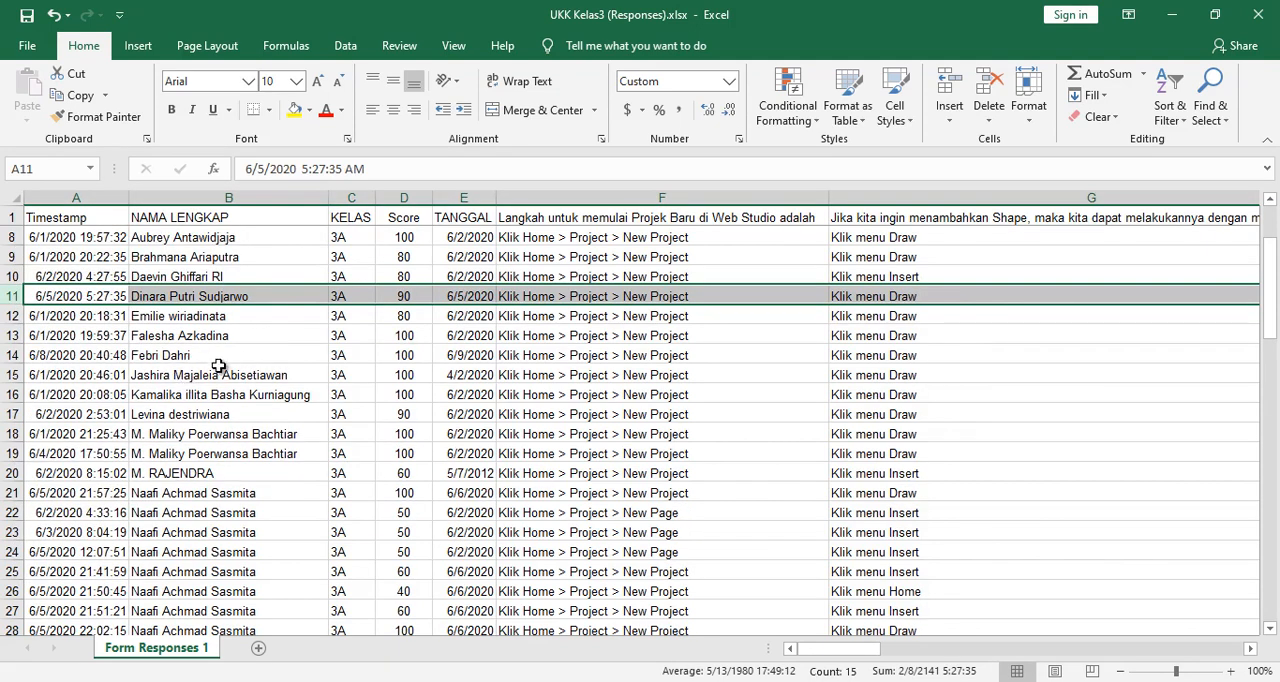
# - Delete the earlier of the two duplicate submissions, the one in row 24 of class 3A
pyautogui.scroll(-2, 218, 367)
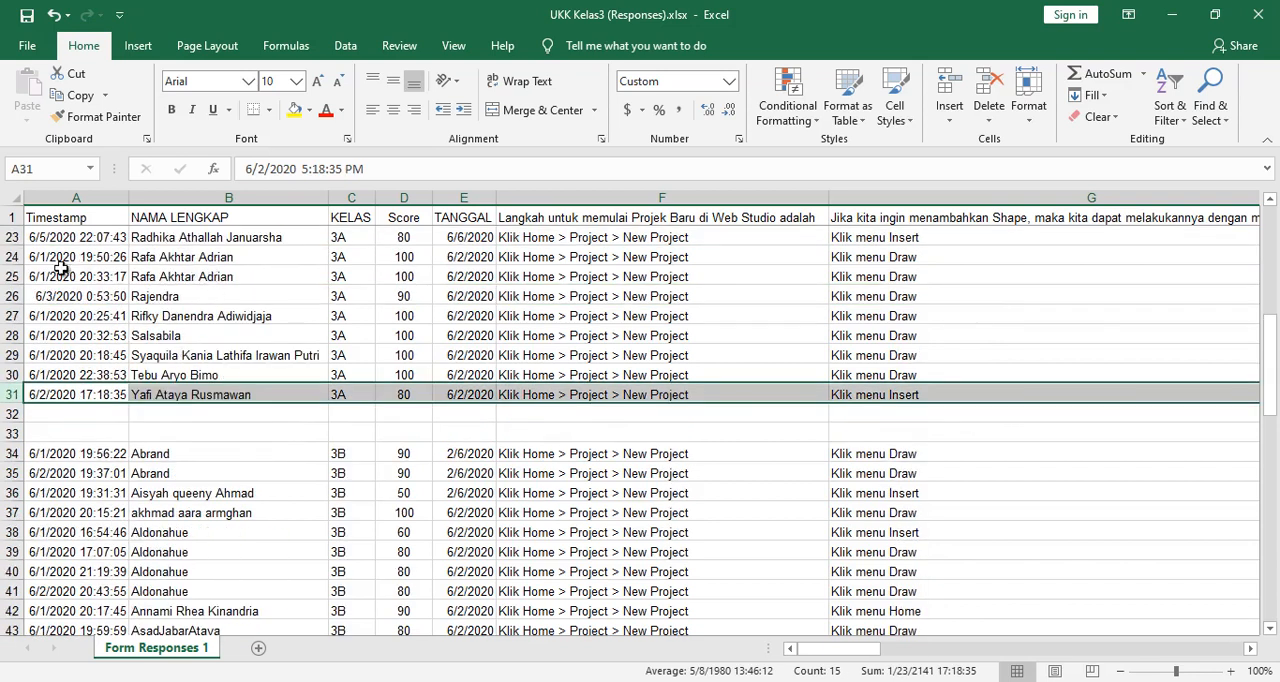
pyautogui.click(12, 259)
pyautogui.rightClick(12, 259)
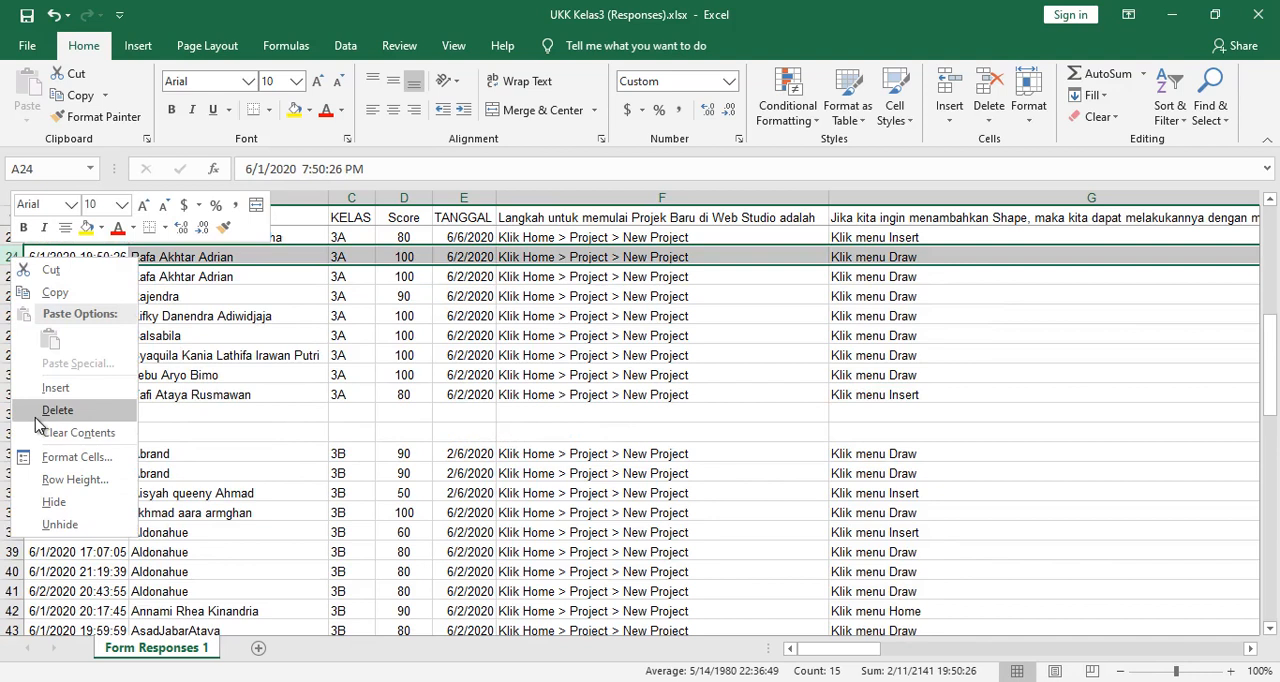
pyautogui.click(38, 413)
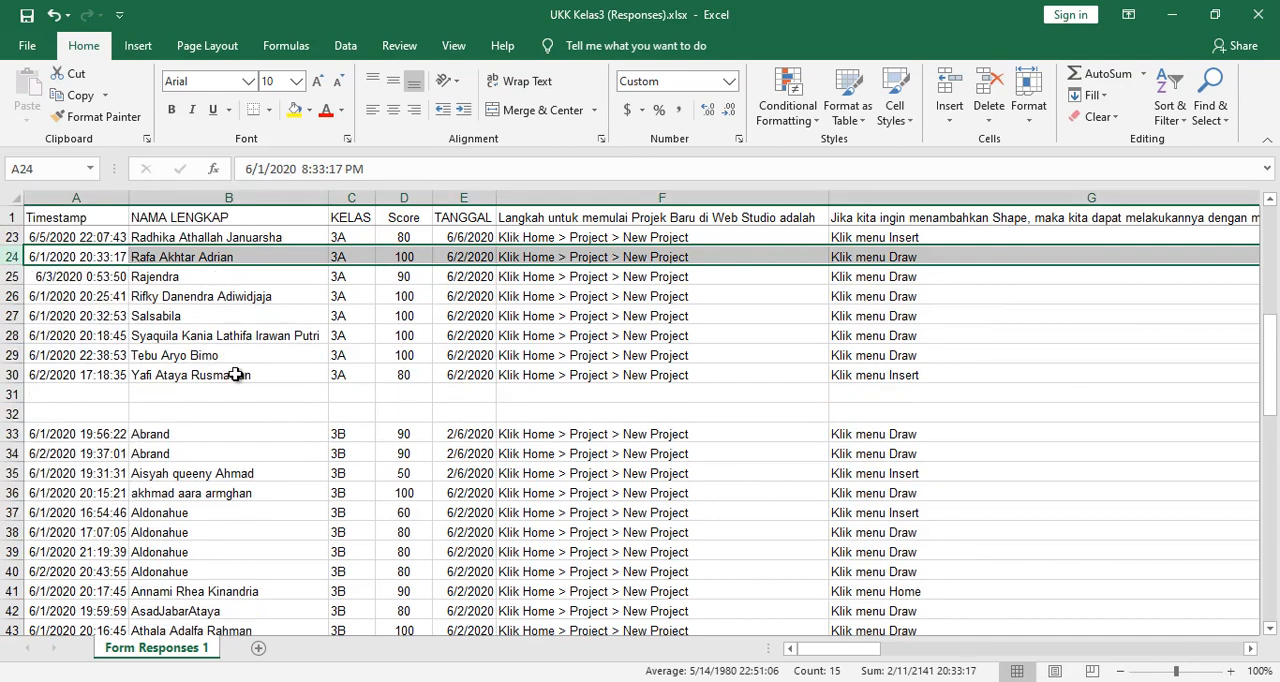
# - Delete the class 3A submission in row 14, timestamped 6/8/2020 20:40:48
pyautogui.scroll(7, 235, 374)
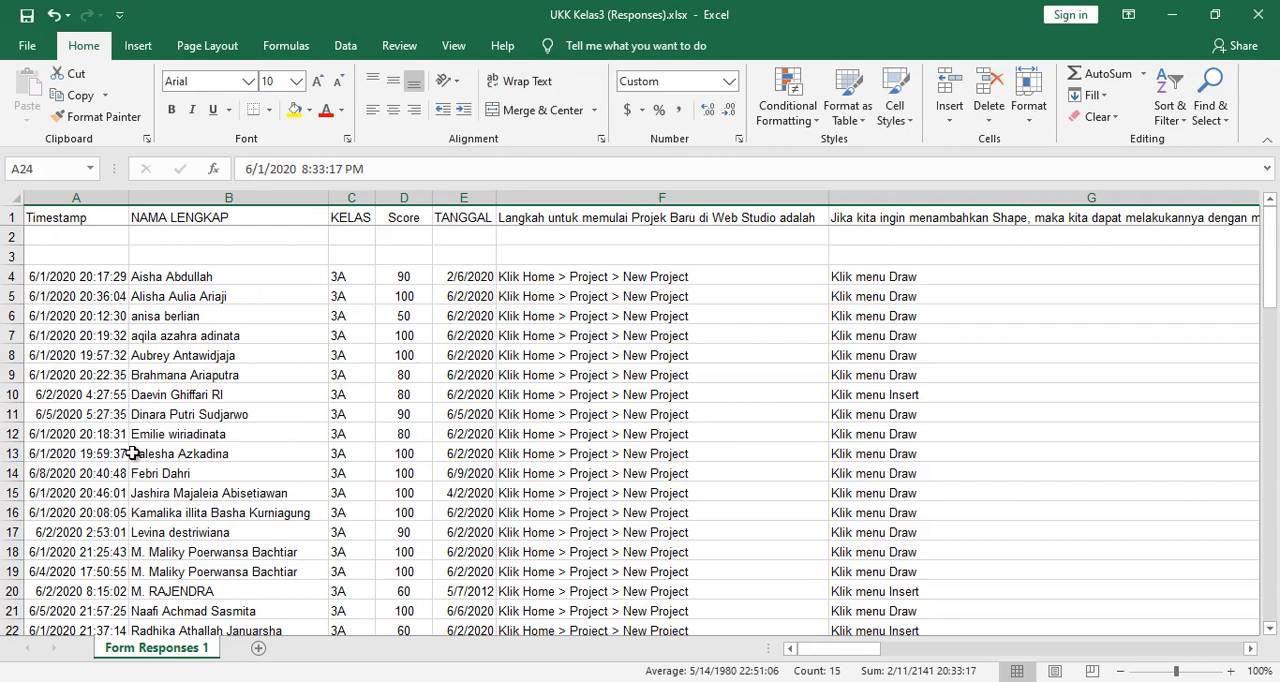
pyautogui.click(12, 473)
pyautogui.rightClick(12, 473)
pyautogui.click(52, 348)
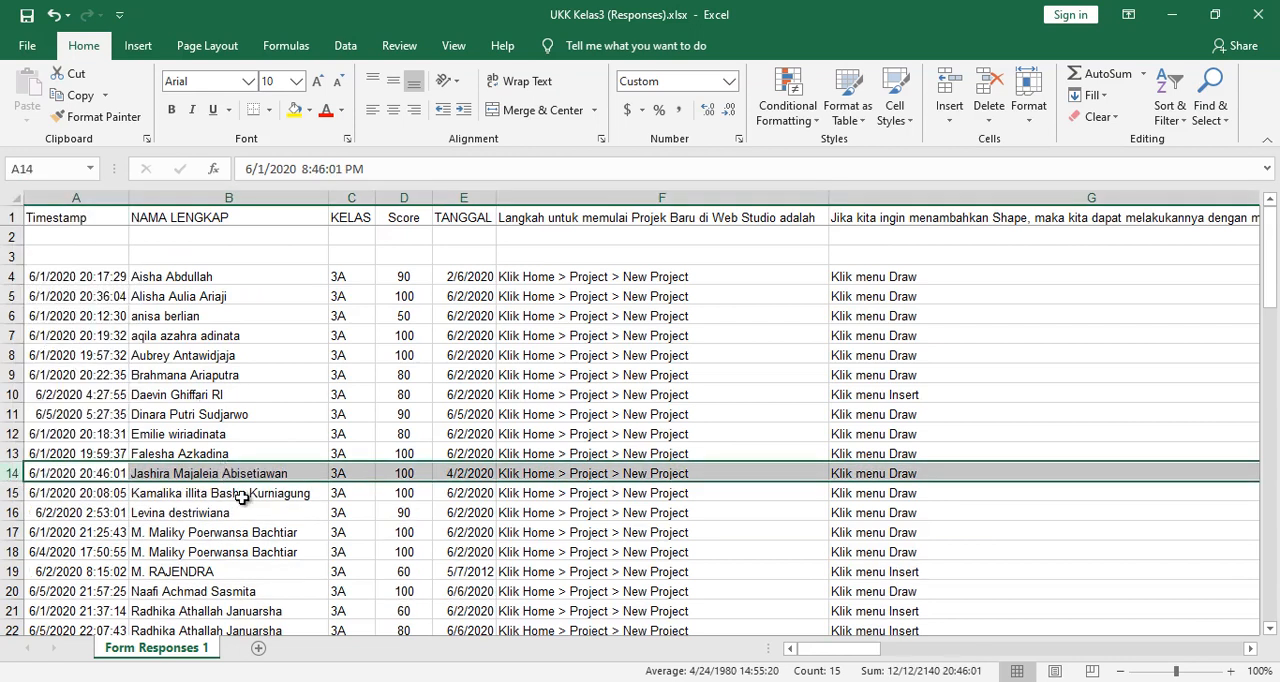
# - Insert a column before TANGGAL with the header Keterangan and fit its width to the text
pyautogui.scroll(-5, 242, 498)
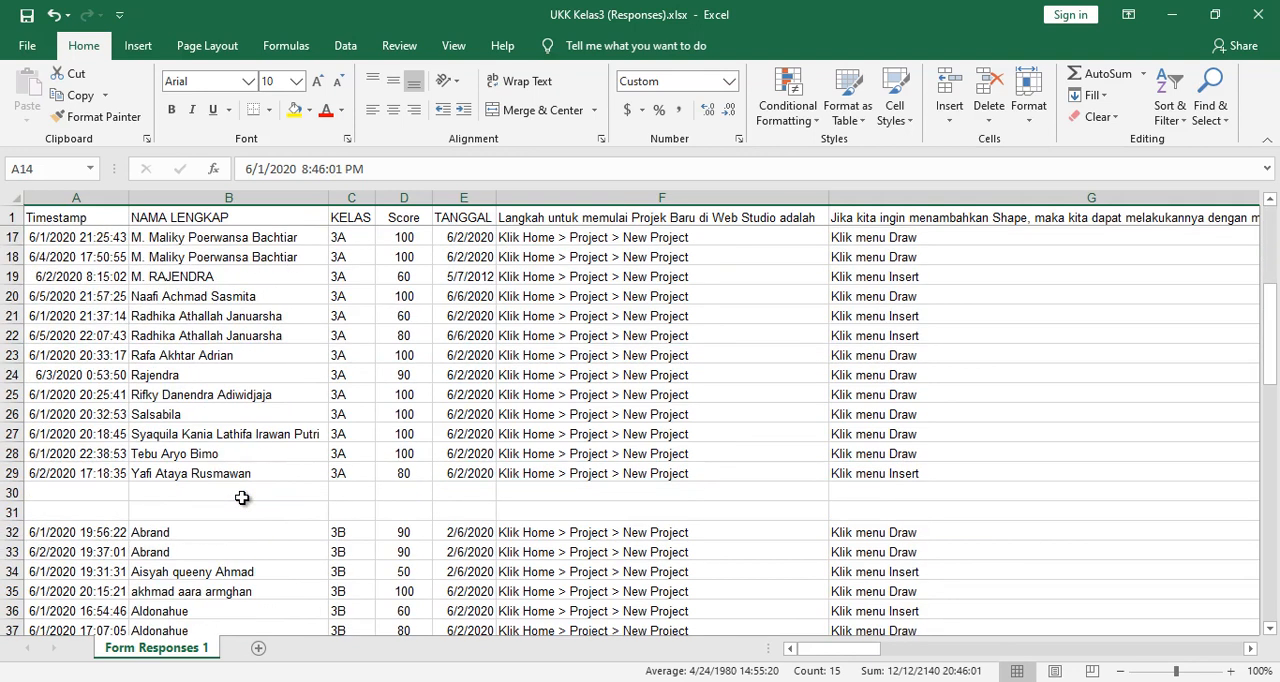
pyautogui.scroll(-3, 242, 498)
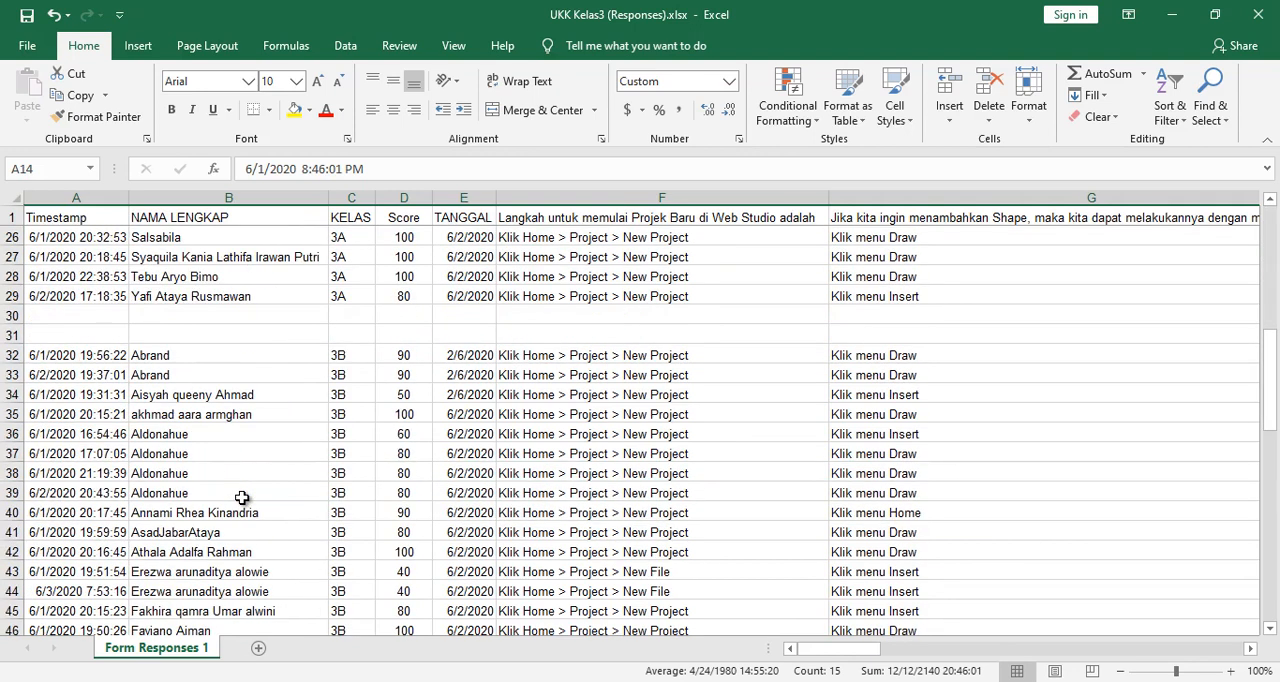
pyautogui.scroll(-7, 352, 422)
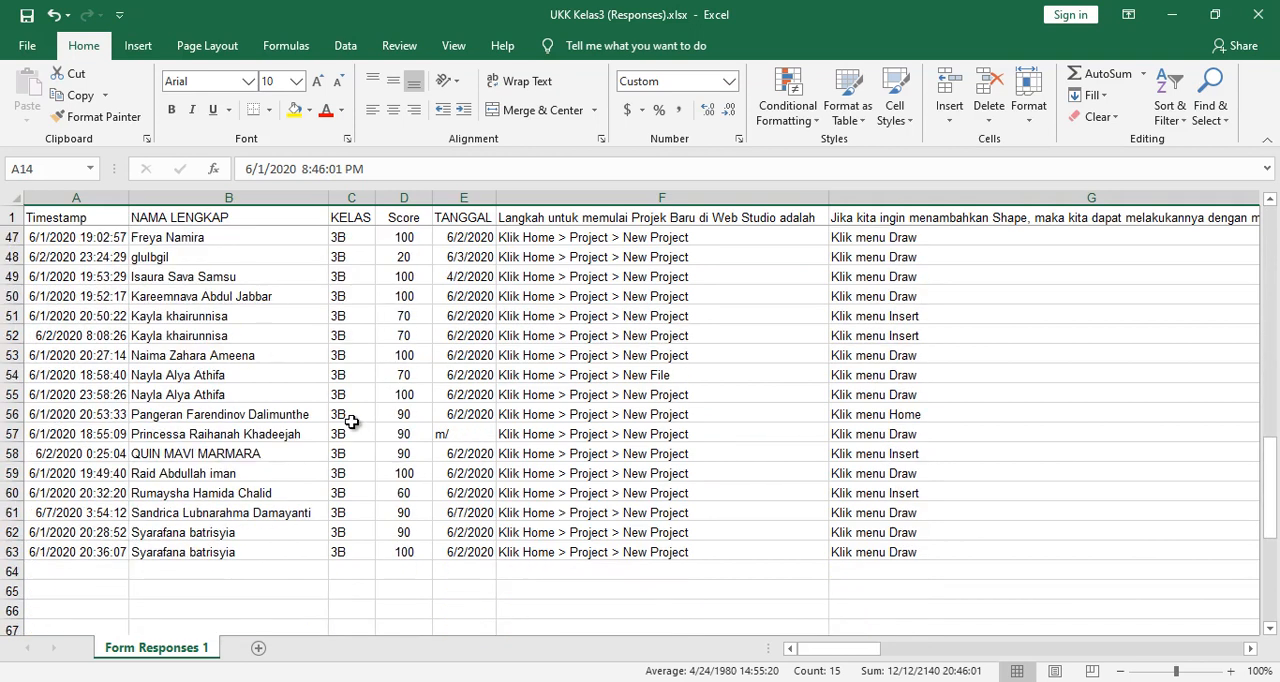
pyautogui.scroll(15, 352, 422)
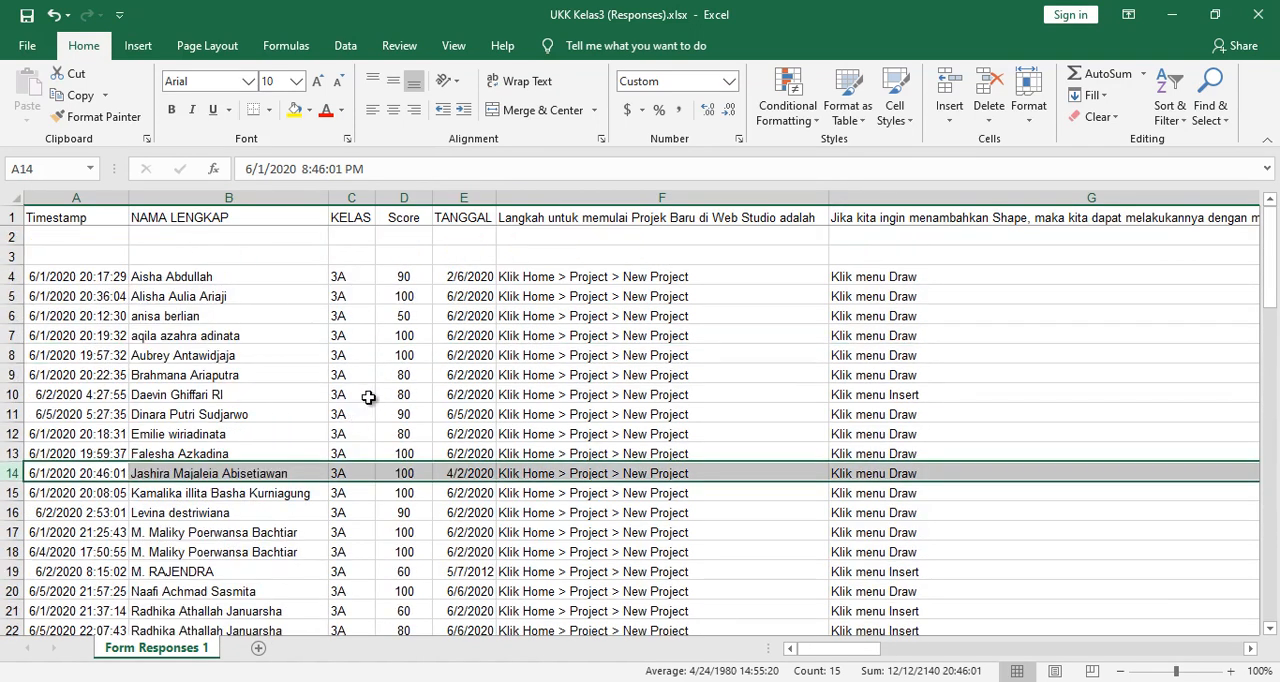
pyautogui.click(467, 197)
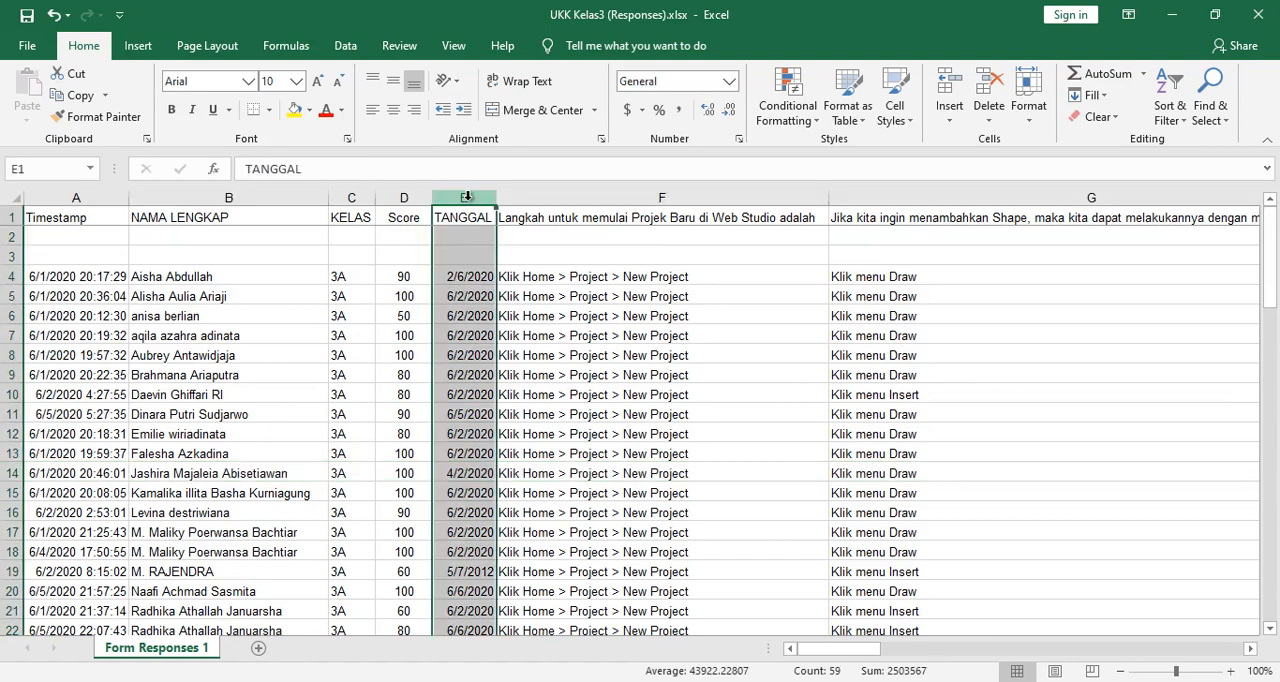
pyautogui.rightClick(466, 199)
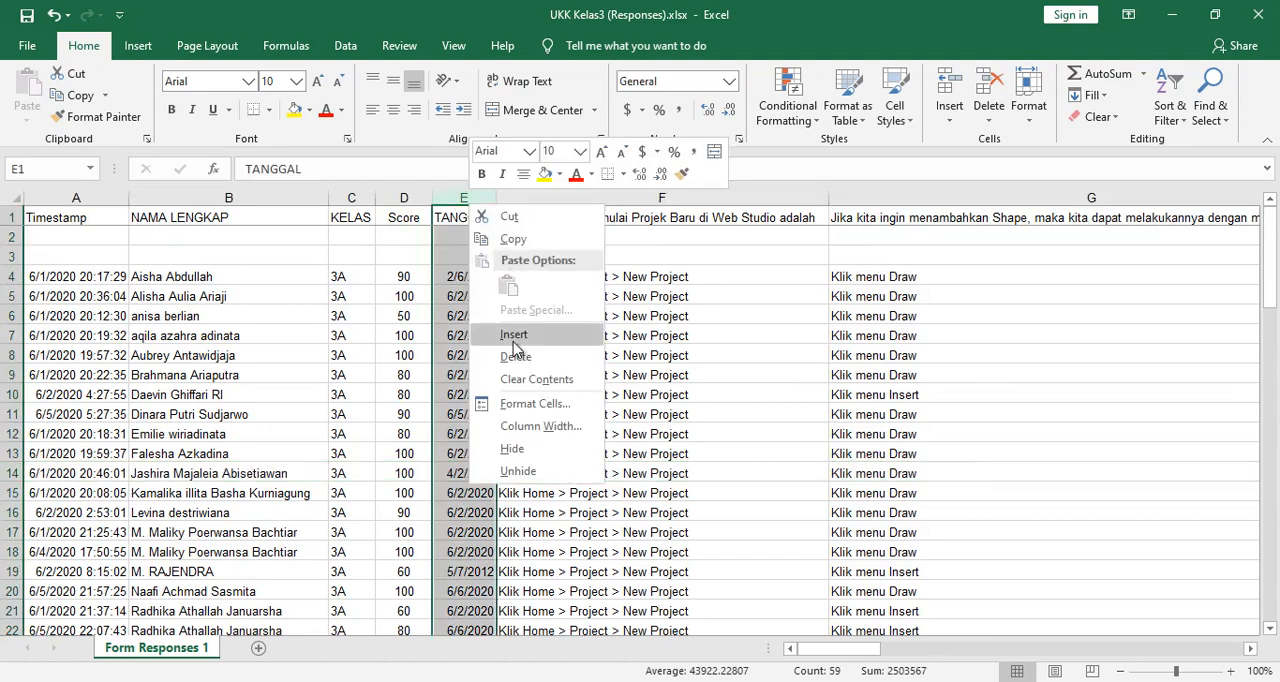
pyautogui.click(516, 340)
pyautogui.click(454, 216)
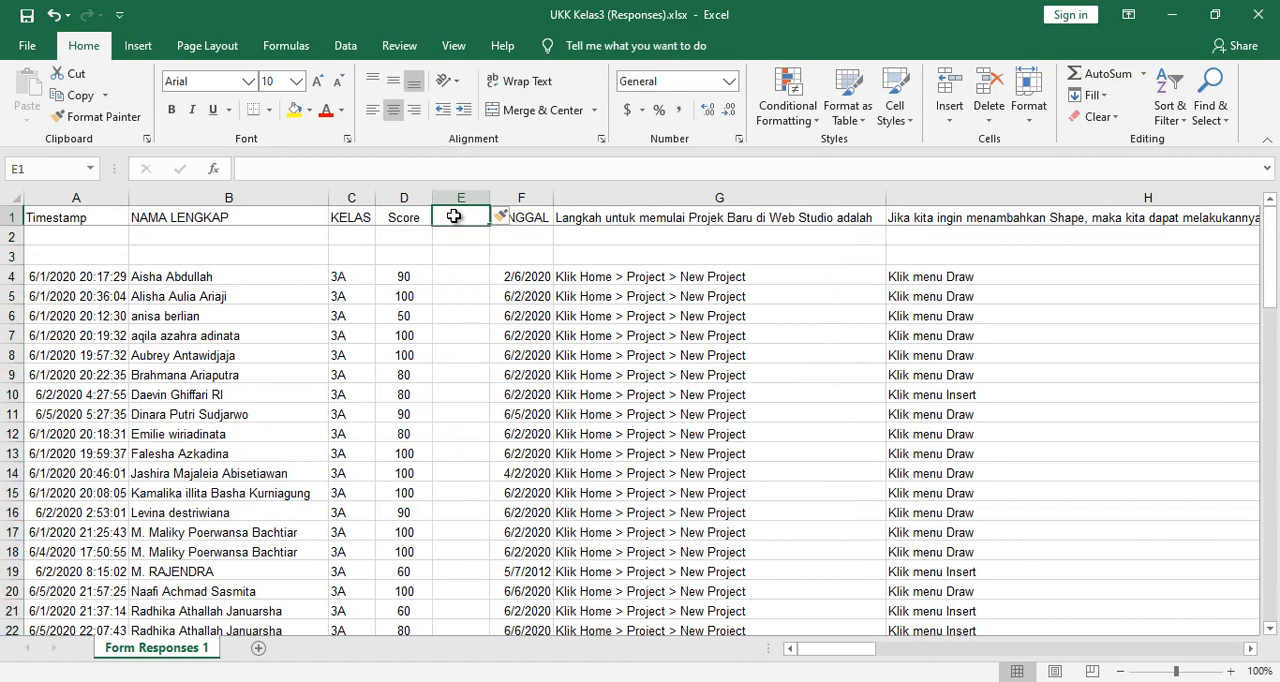
pyautogui.write('Keterangan')
pyautogui.press('Return')
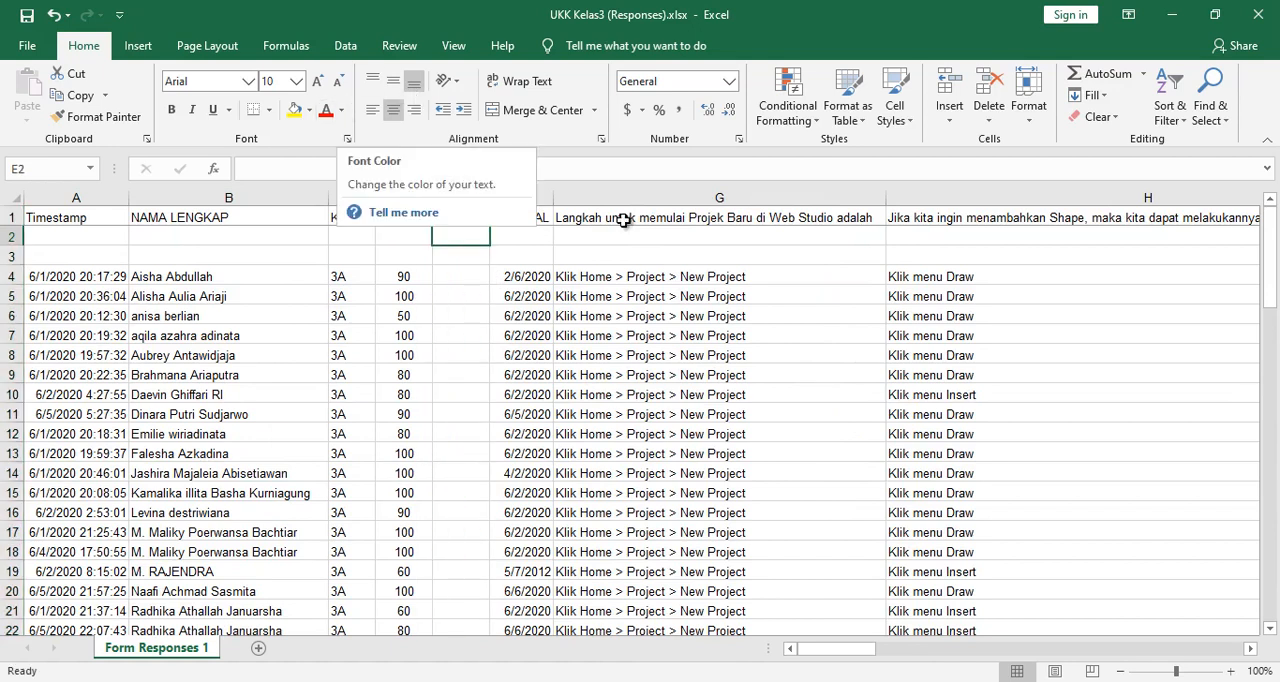
pyautogui.doubleClick(491, 196)
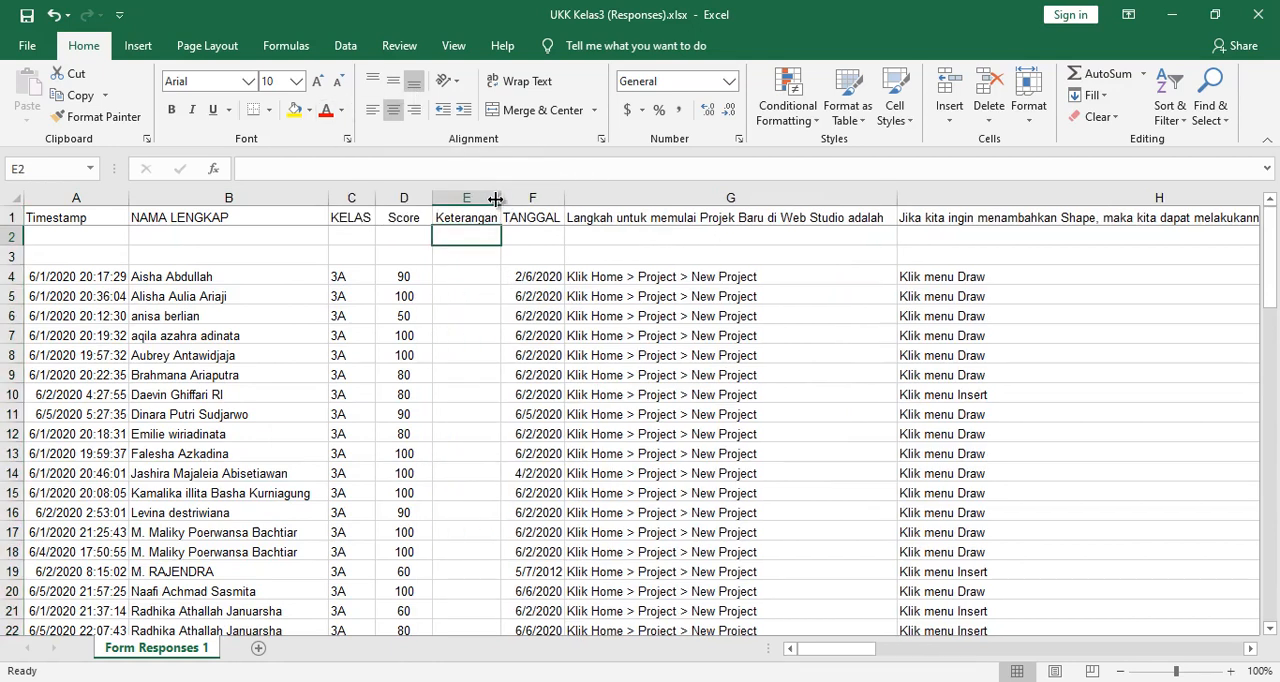
# - Center the contents of the KELAS and Score columns
pyautogui.click(453, 311)
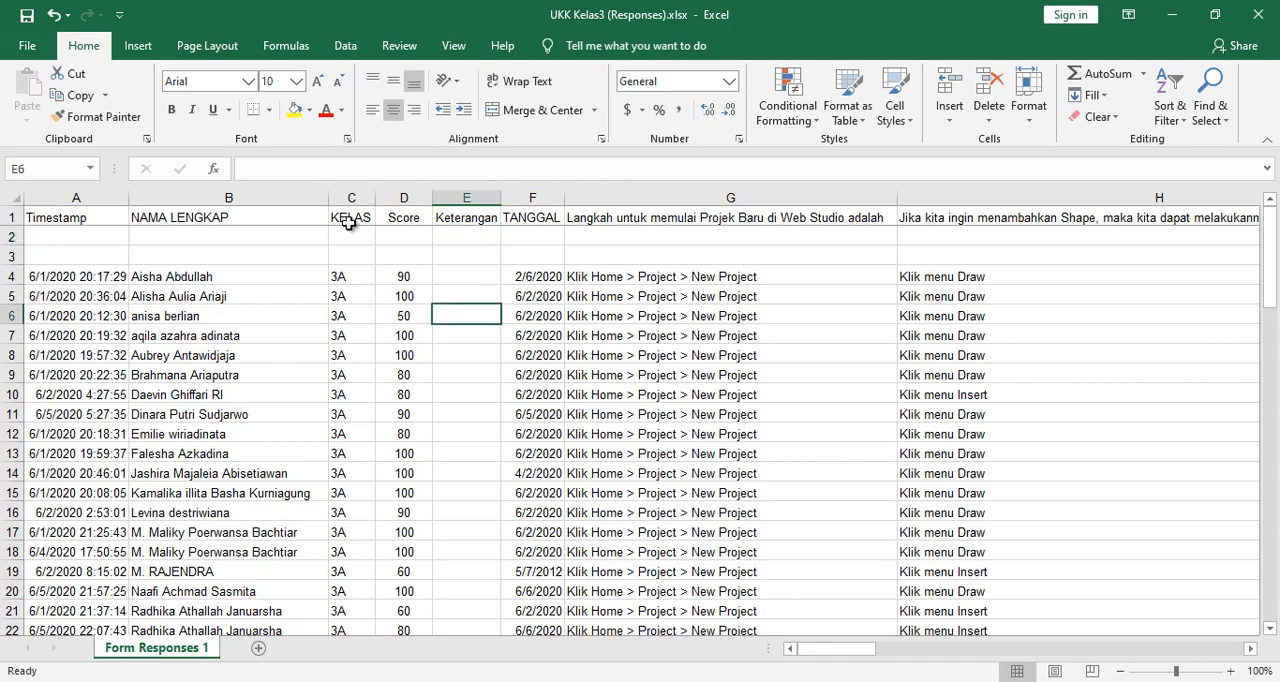
pyautogui.moveTo(345, 197); pyautogui.dragTo(395, 197)
pyautogui.click(393, 110)
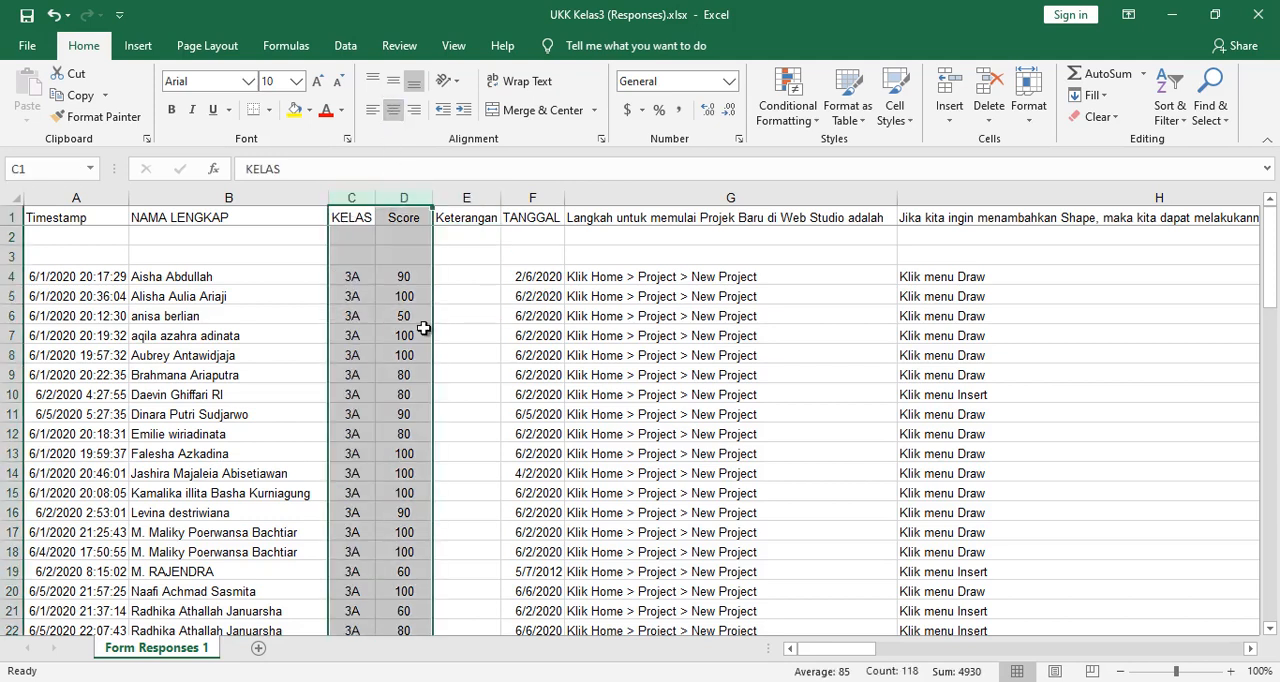
pyautogui.click(398, 358)
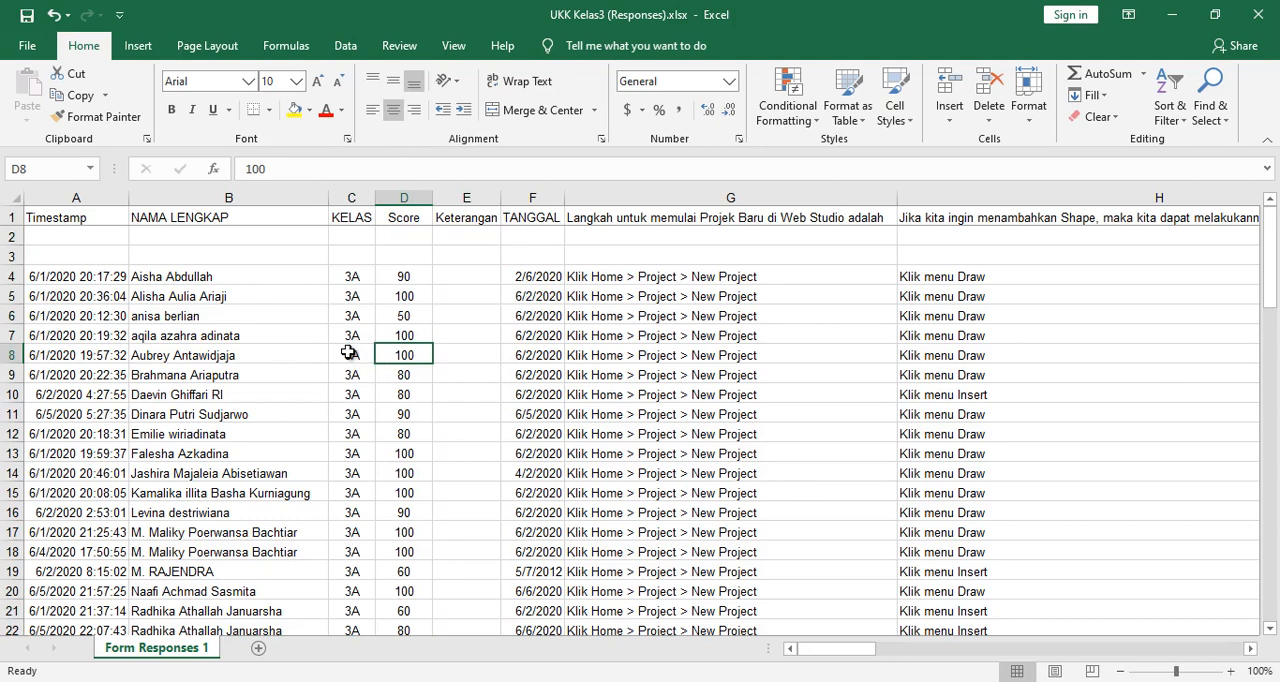
pyautogui.scroll(-3, 443, 448)
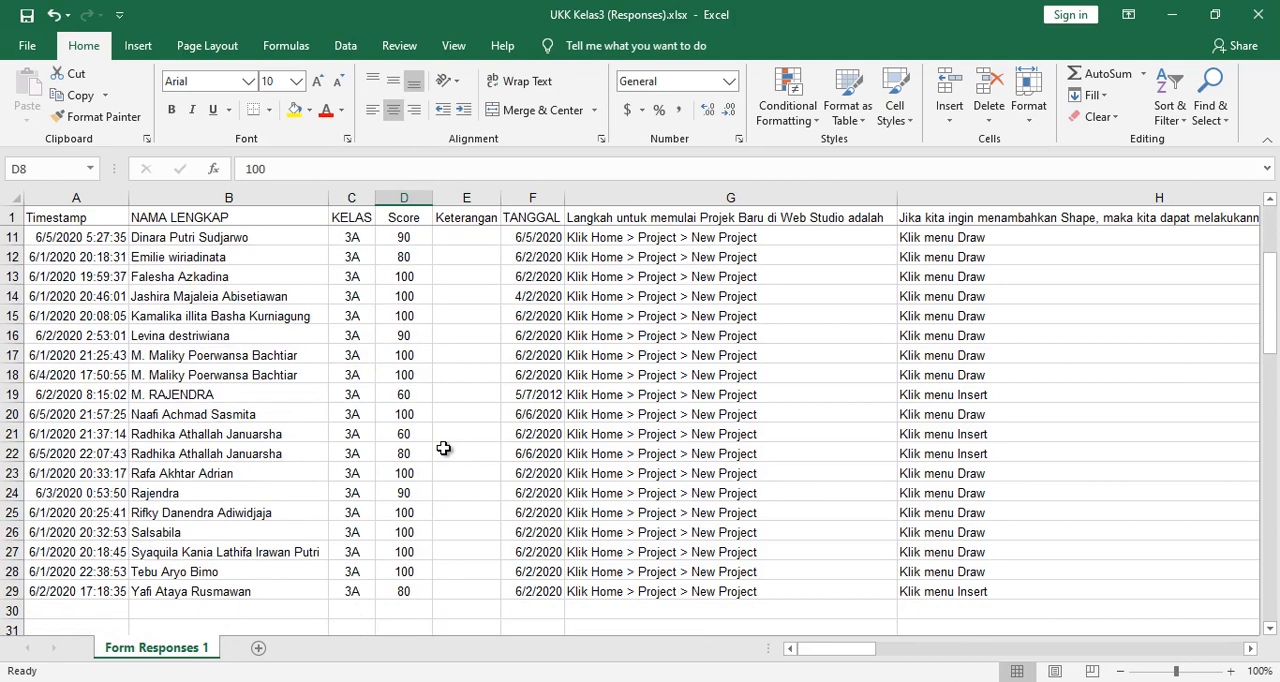
pyautogui.scroll(3, 443, 448)
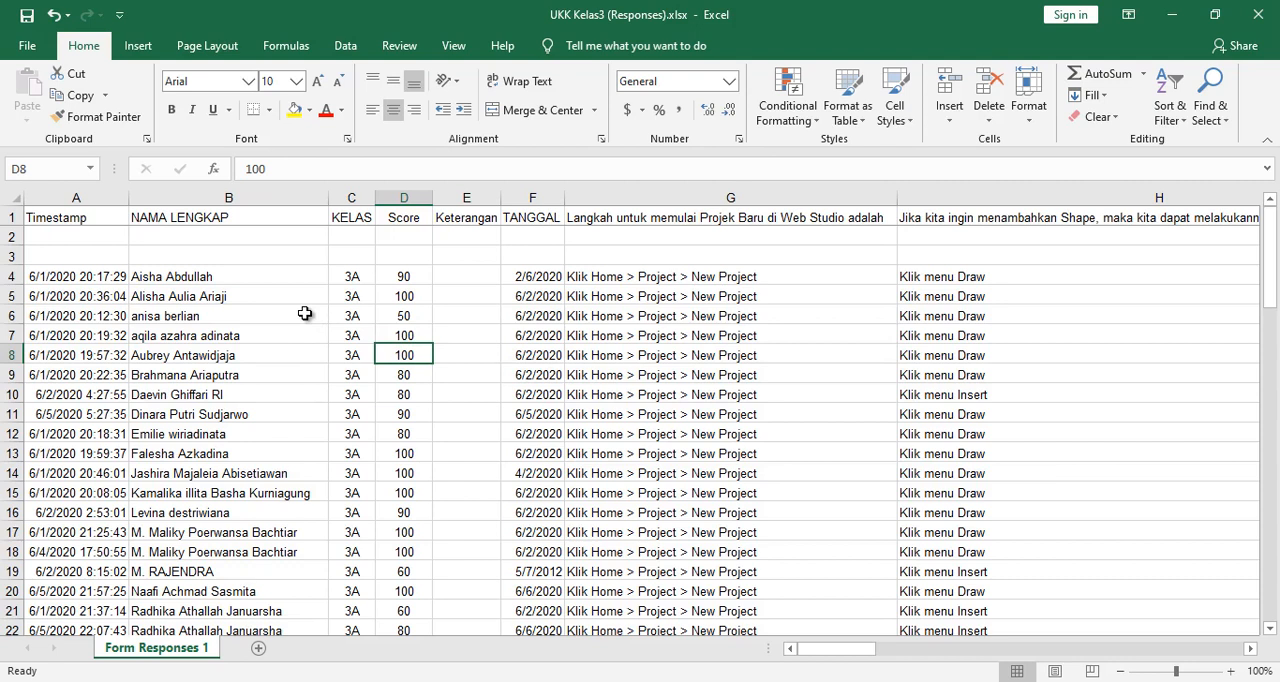
pyautogui.scroll(-4, 304, 314)
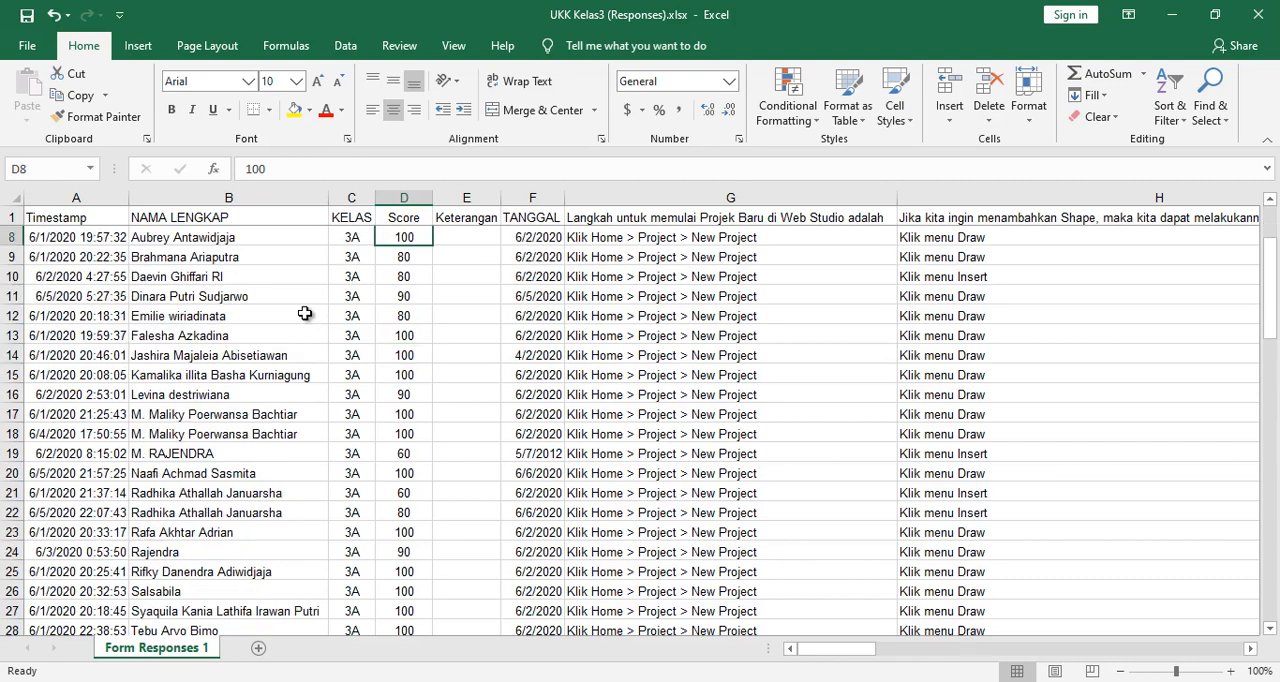
# - Sort the class 3A rows 3 to 29 by Score (column D) alone, smallest to largest, removing the second sort level
pyautogui.scroll(4, 316, 324)
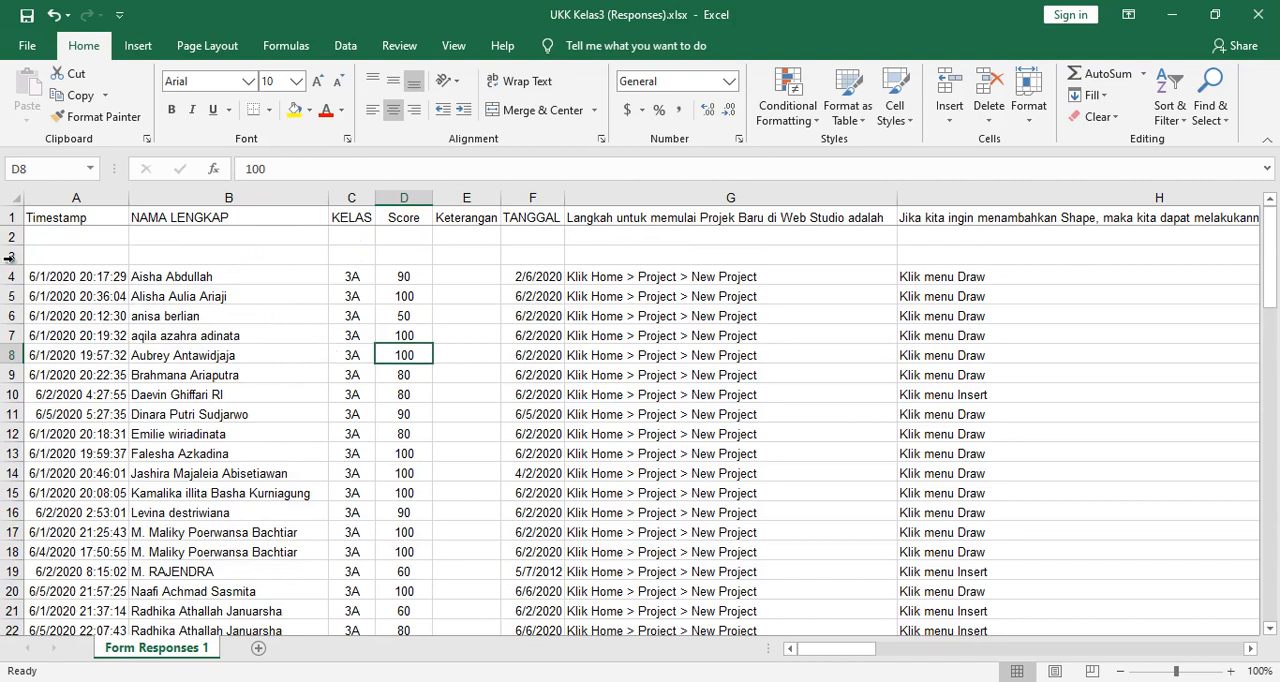
pyautogui.click(74, 300)
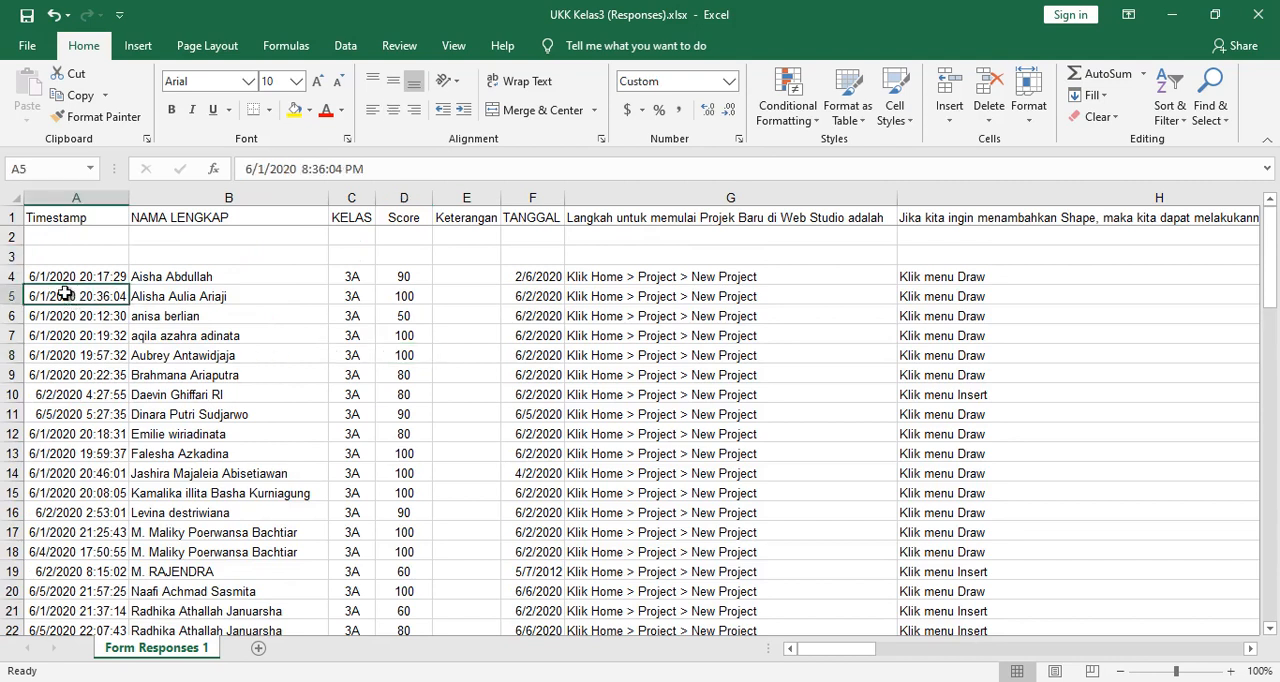
pyautogui.click(8, 256)
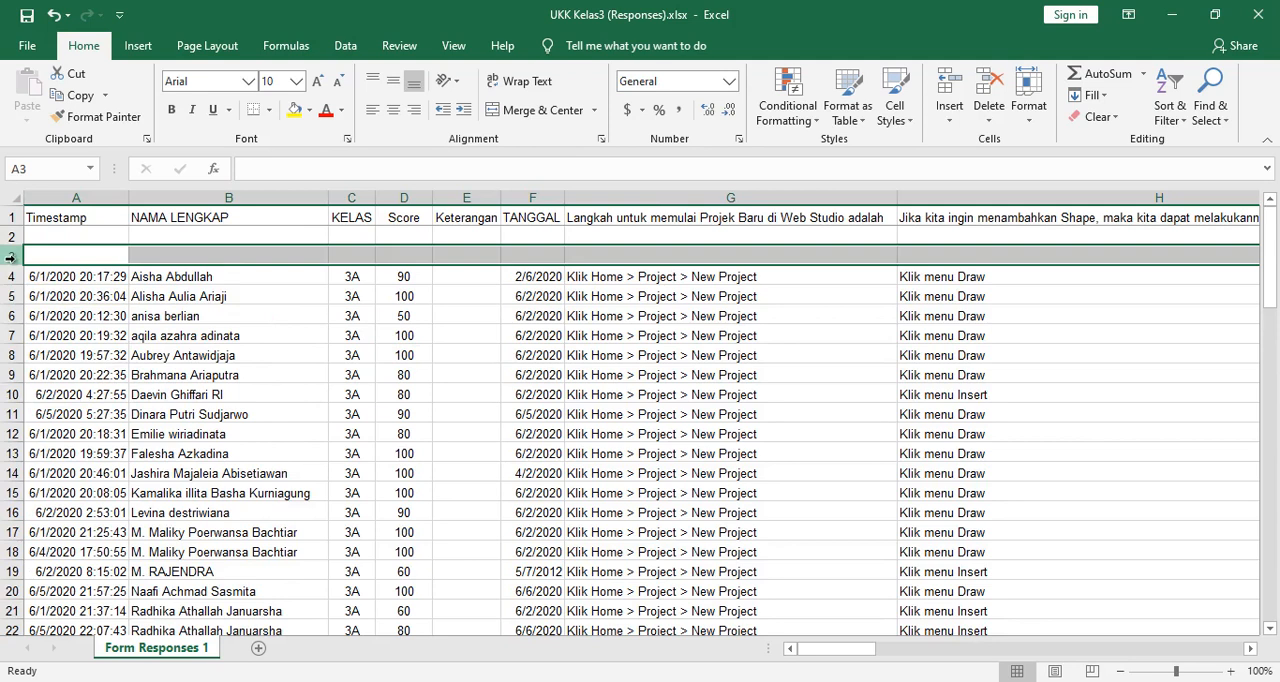
pyautogui.click(10, 274)
pyautogui.click(12, 256)
pyautogui.moveTo(12, 256); pyautogui.dragTo(24, 592)
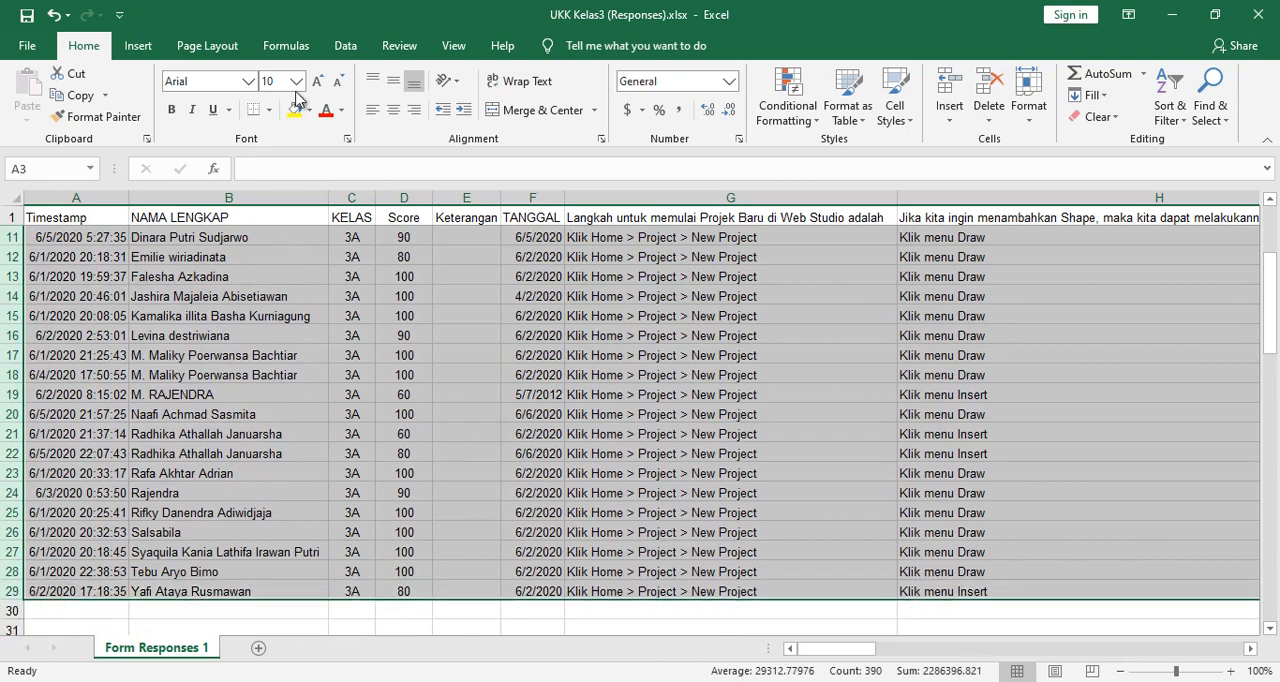
pyautogui.click(345, 45)
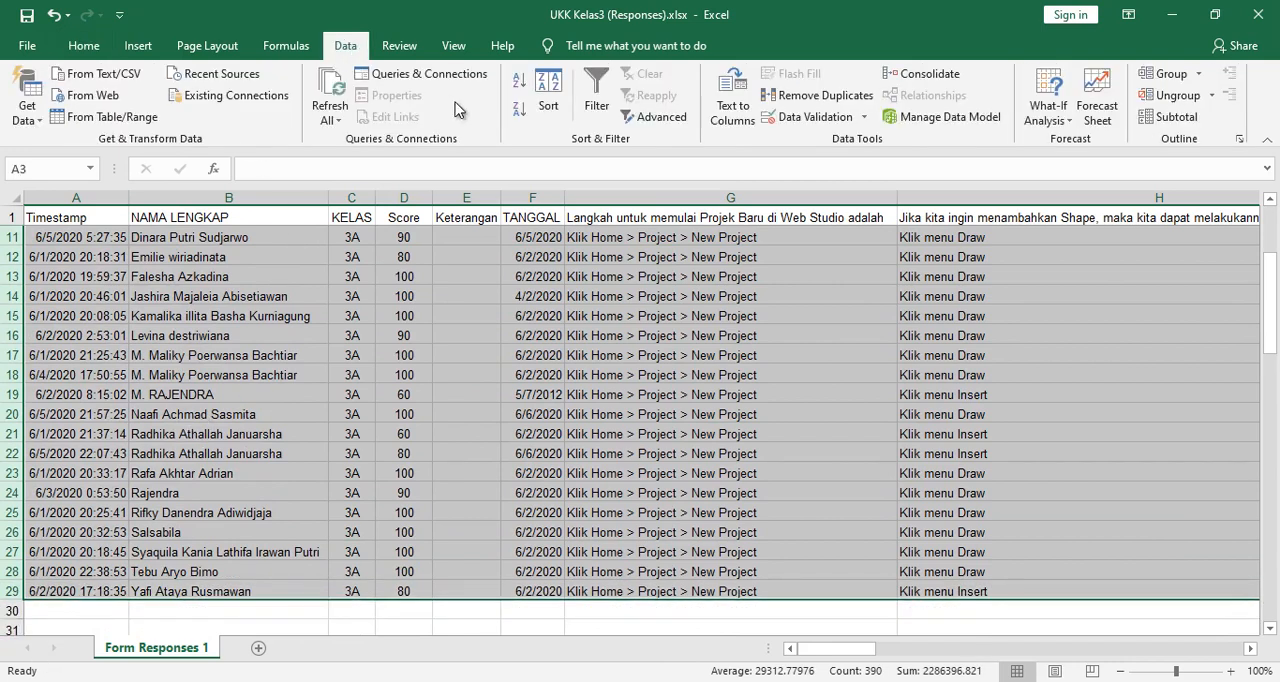
pyautogui.click(540, 96)
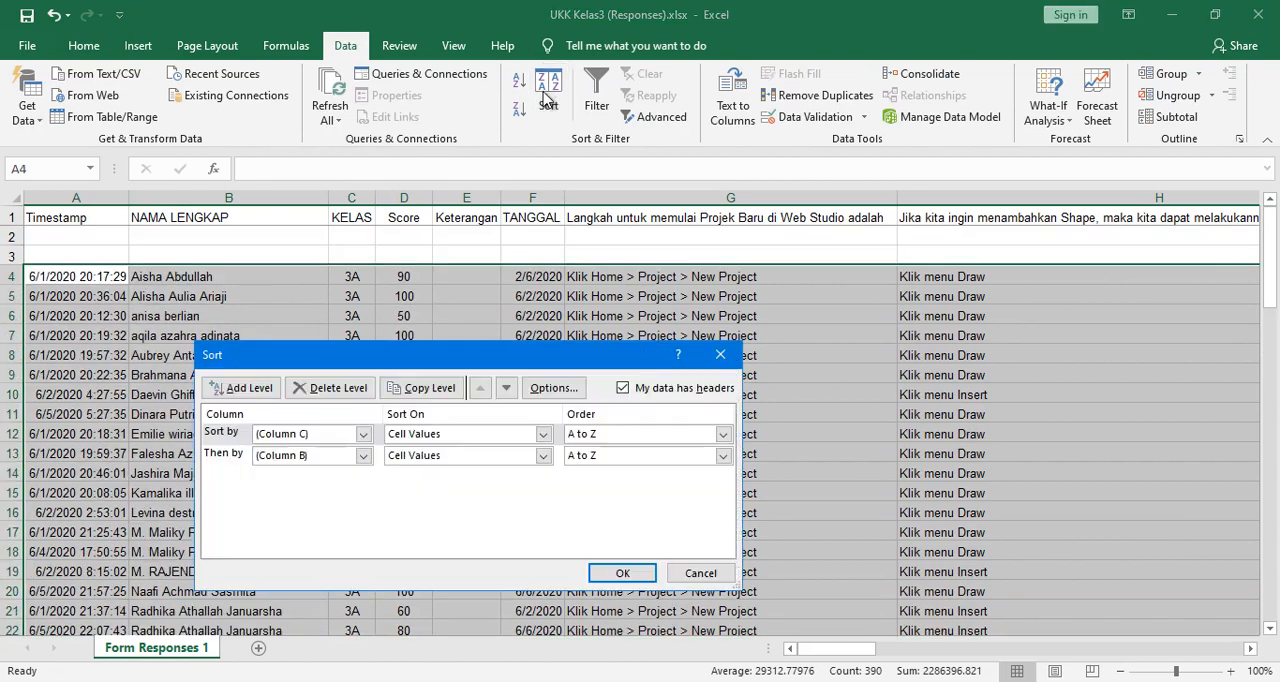
pyautogui.click(230, 458)
pyautogui.click(330, 388)
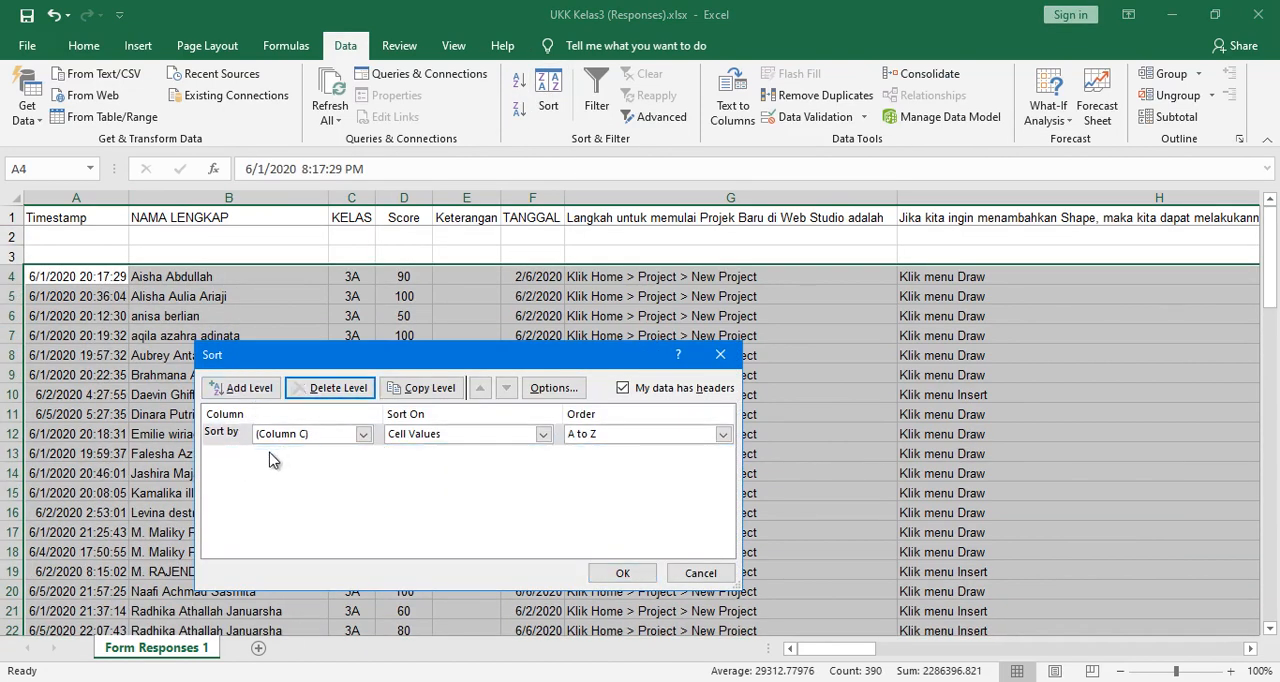
pyautogui.click(363, 434)
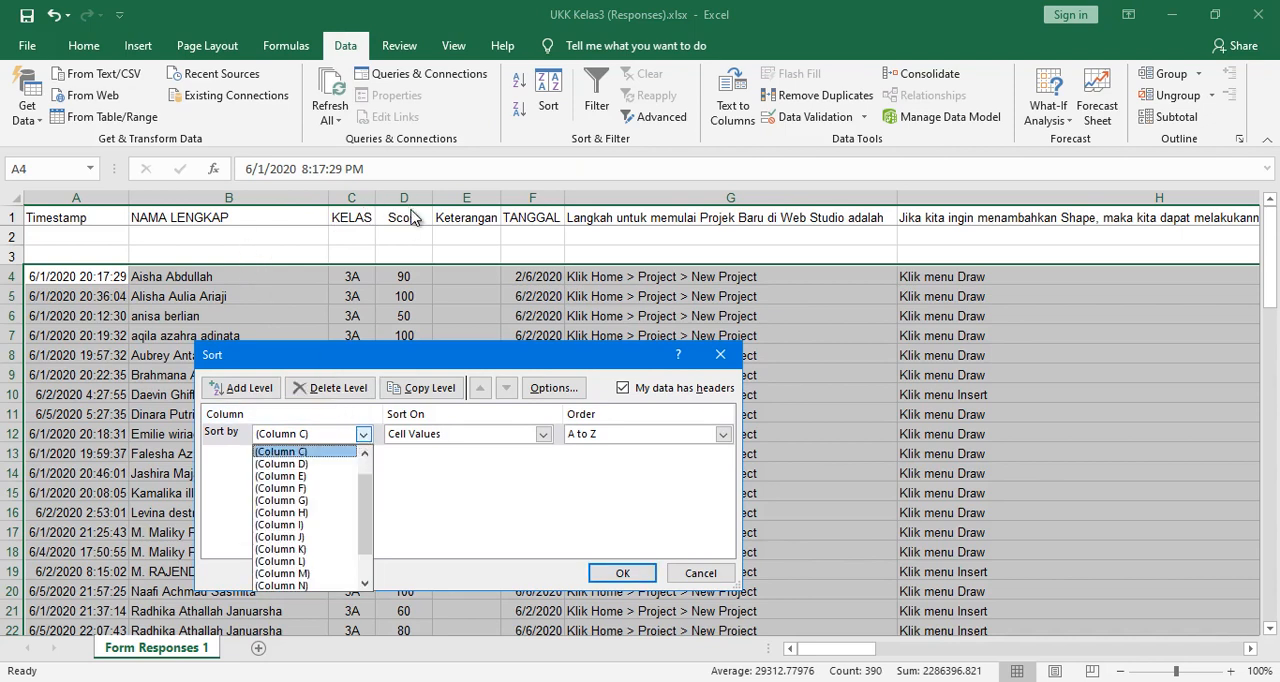
pyautogui.click(308, 464)
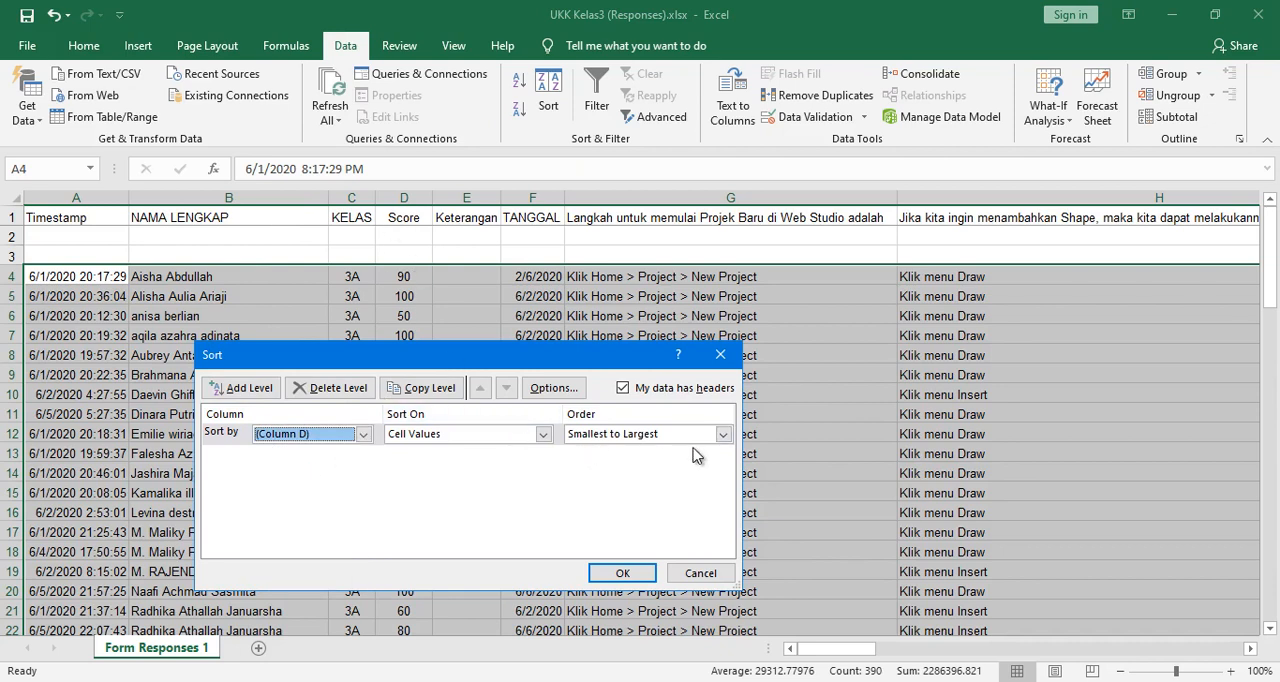
pyautogui.click(620, 572)
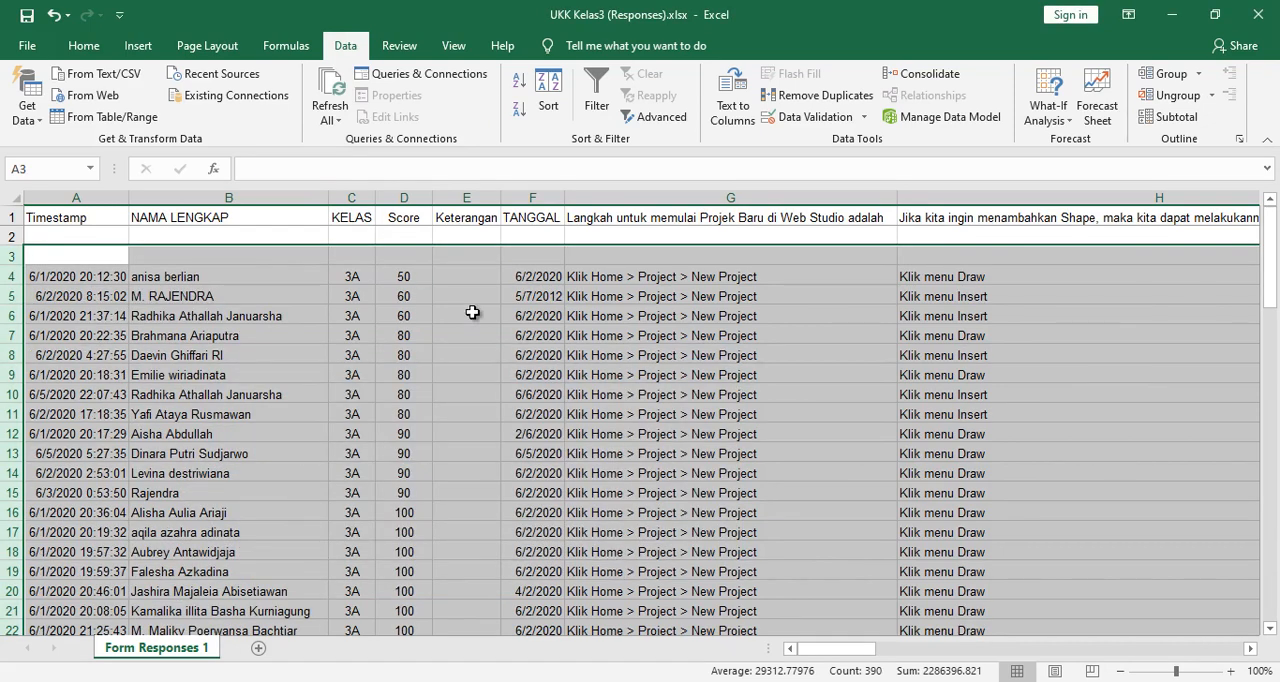
# - Enter Mengulang in the Keterangan column for the three class 3A submissions scoring 50 or 60, in rows 4 to 6
pyautogui.click(229, 281)
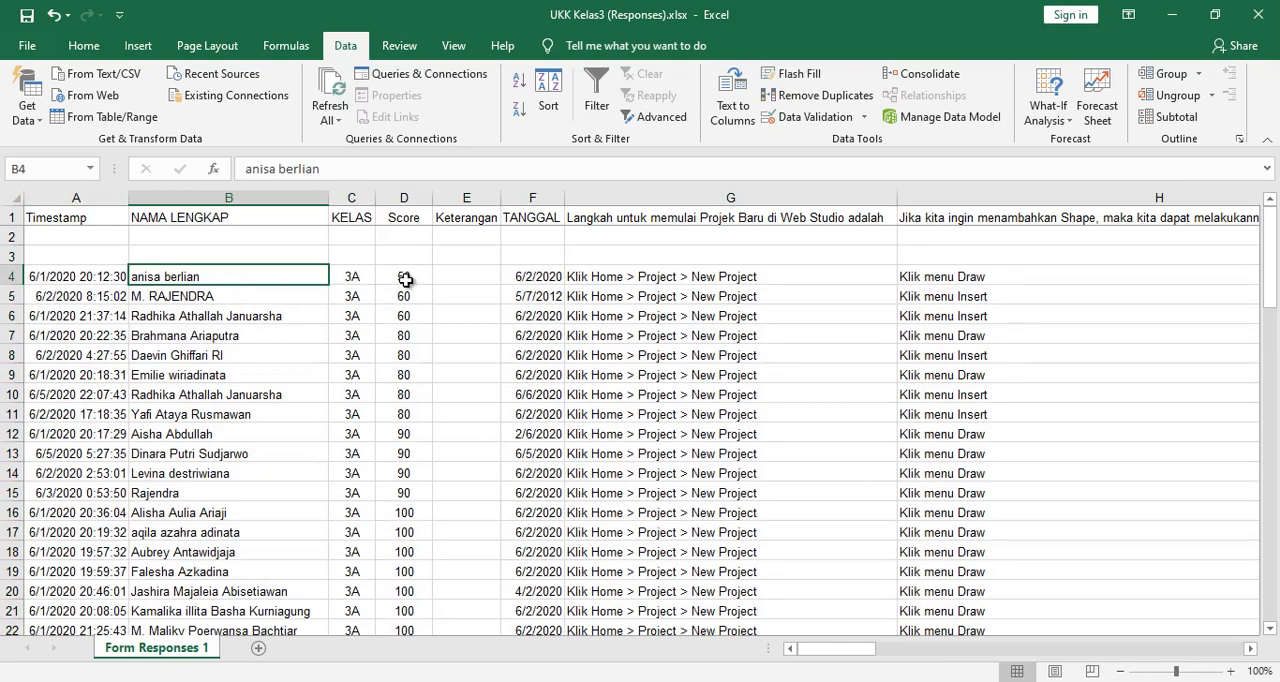
pyautogui.moveTo(405, 280); pyautogui.dragTo(410, 314)
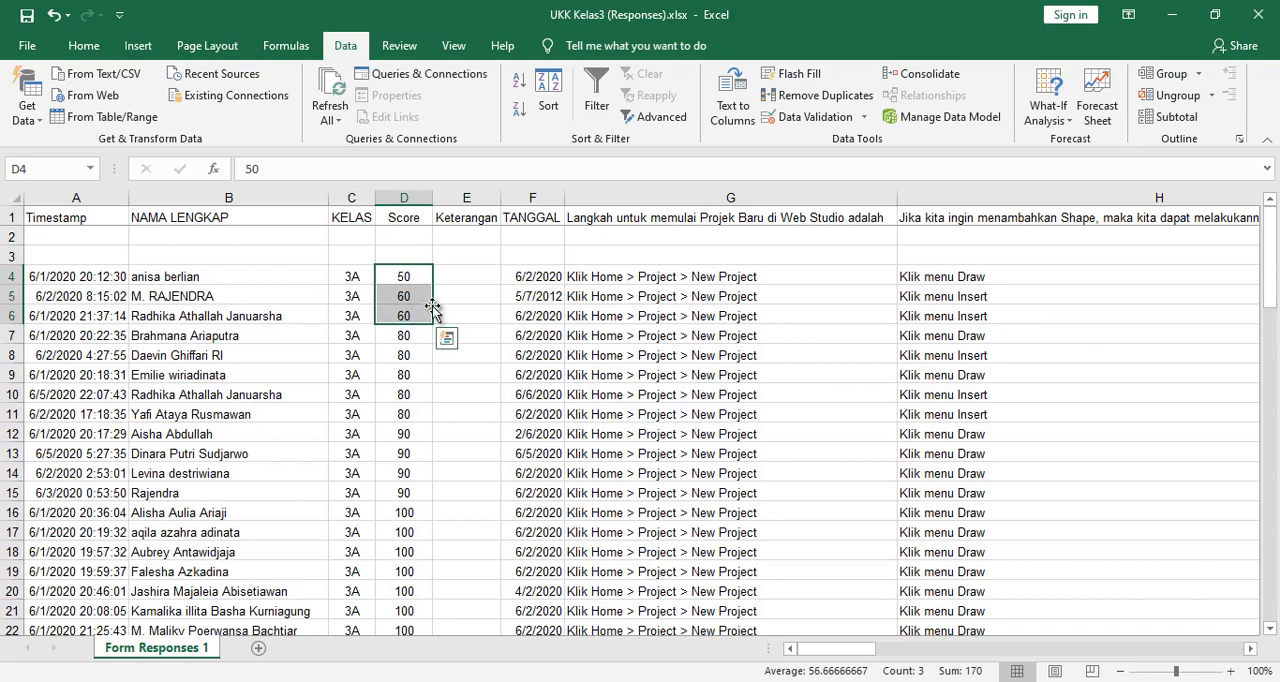
pyautogui.click(459, 280)
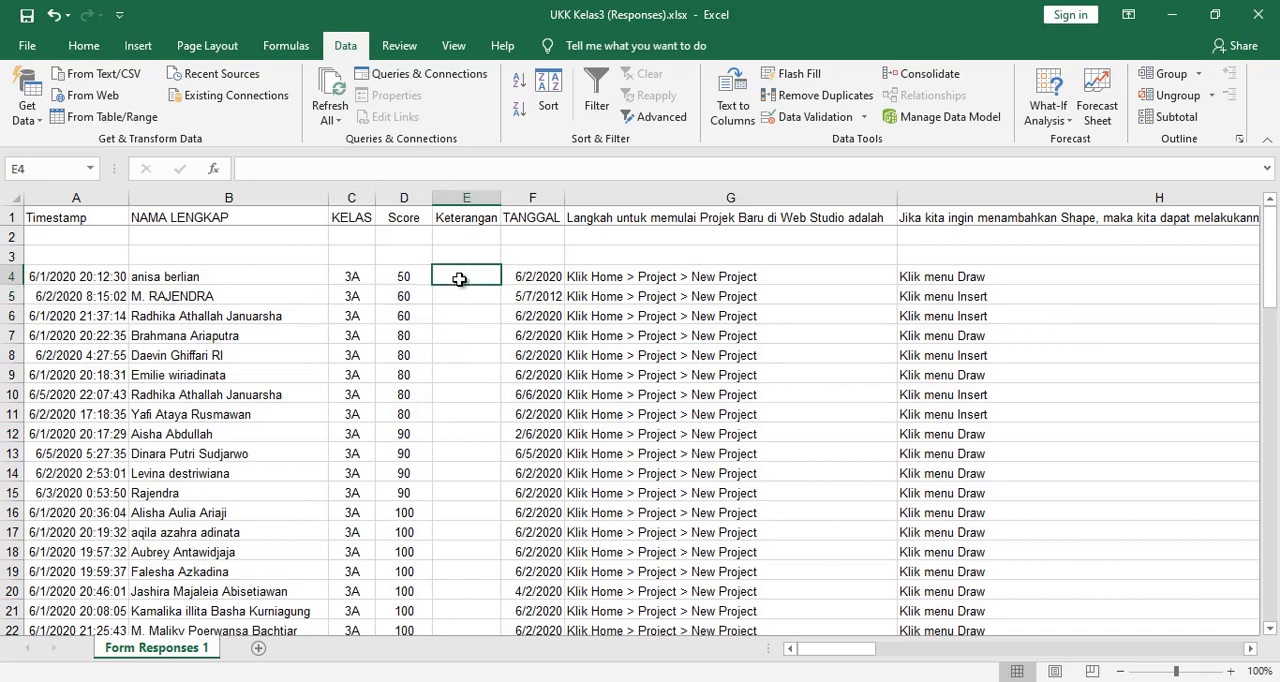
pyautogui.write('Mengulang')
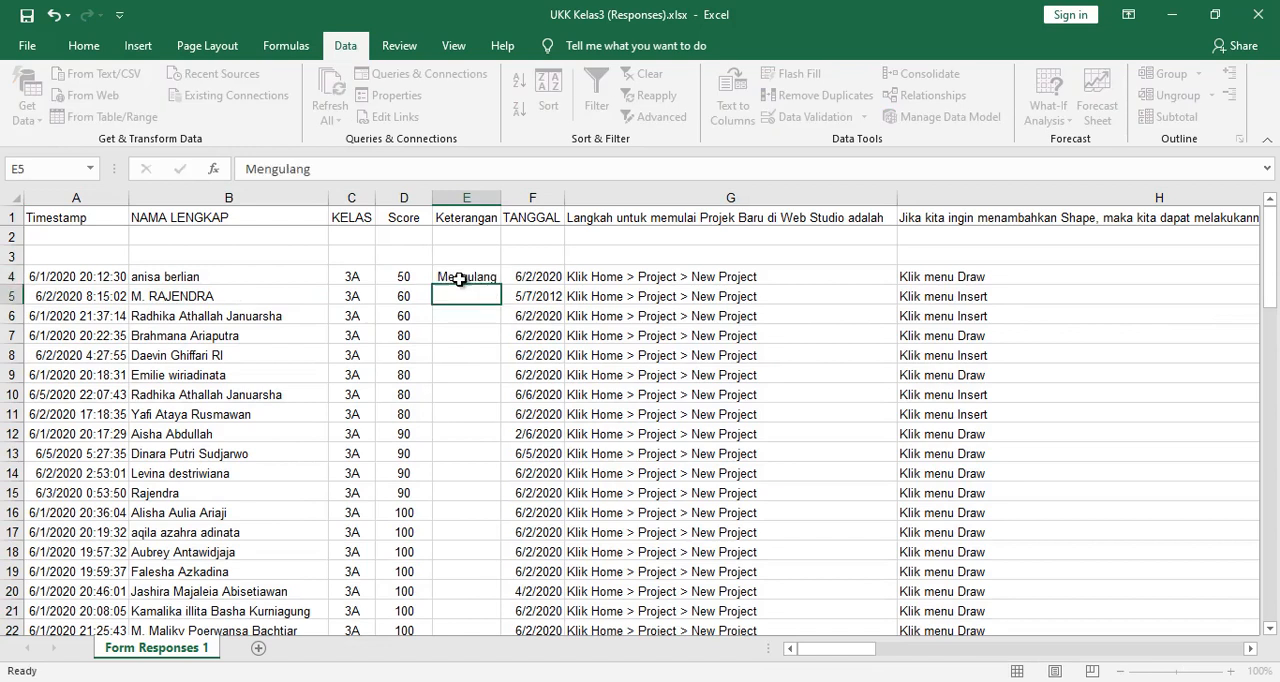
pyautogui.press('Return')
pyautogui.write('mengulang')
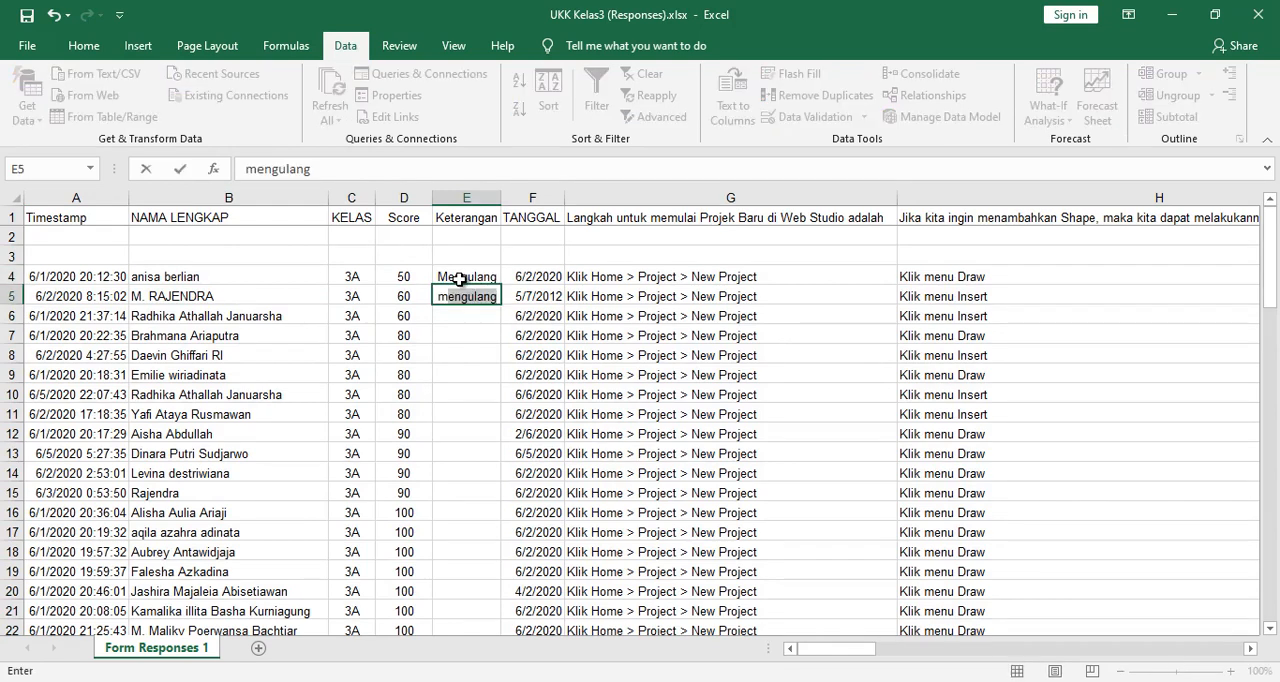
pyautogui.press('Return')
pyautogui.write('mengulang')
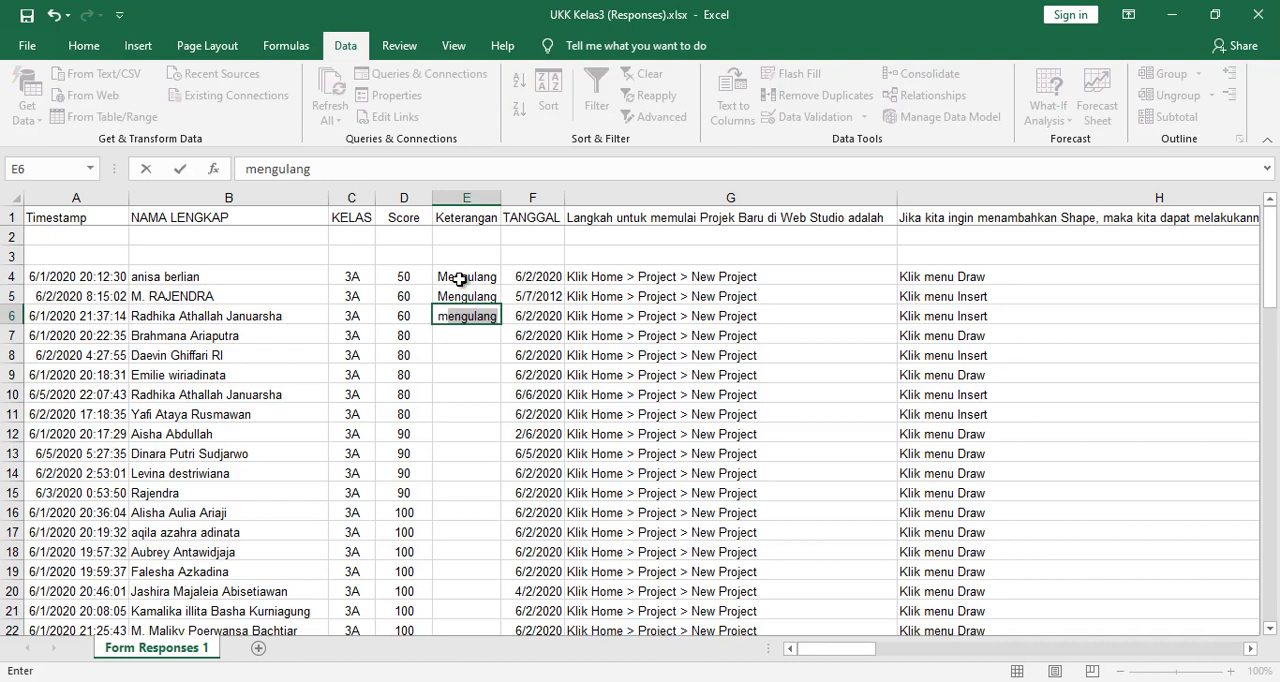
pyautogui.press('Return')
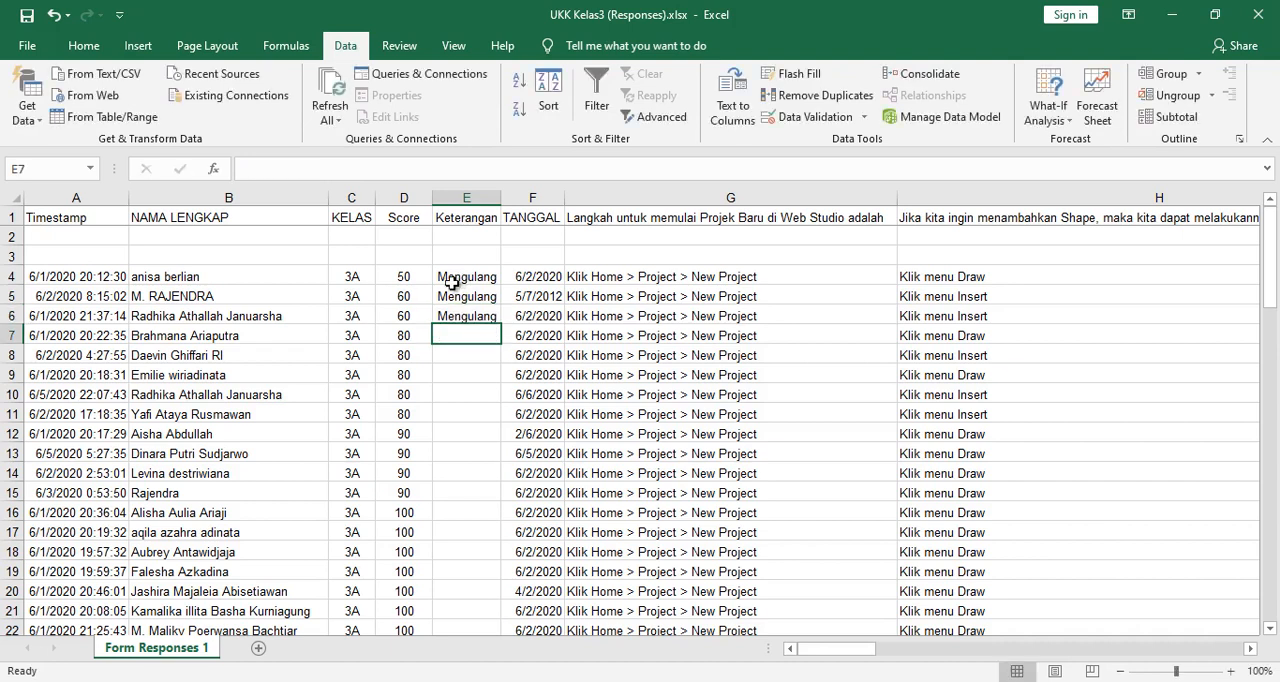
# - Sort the class 3A rows 3 to 29 by NAMA LENGKAP (column B), A to Z
pyautogui.scroll(-2, 503, 404)
pyautogui.scroll(-2, 503, 404)
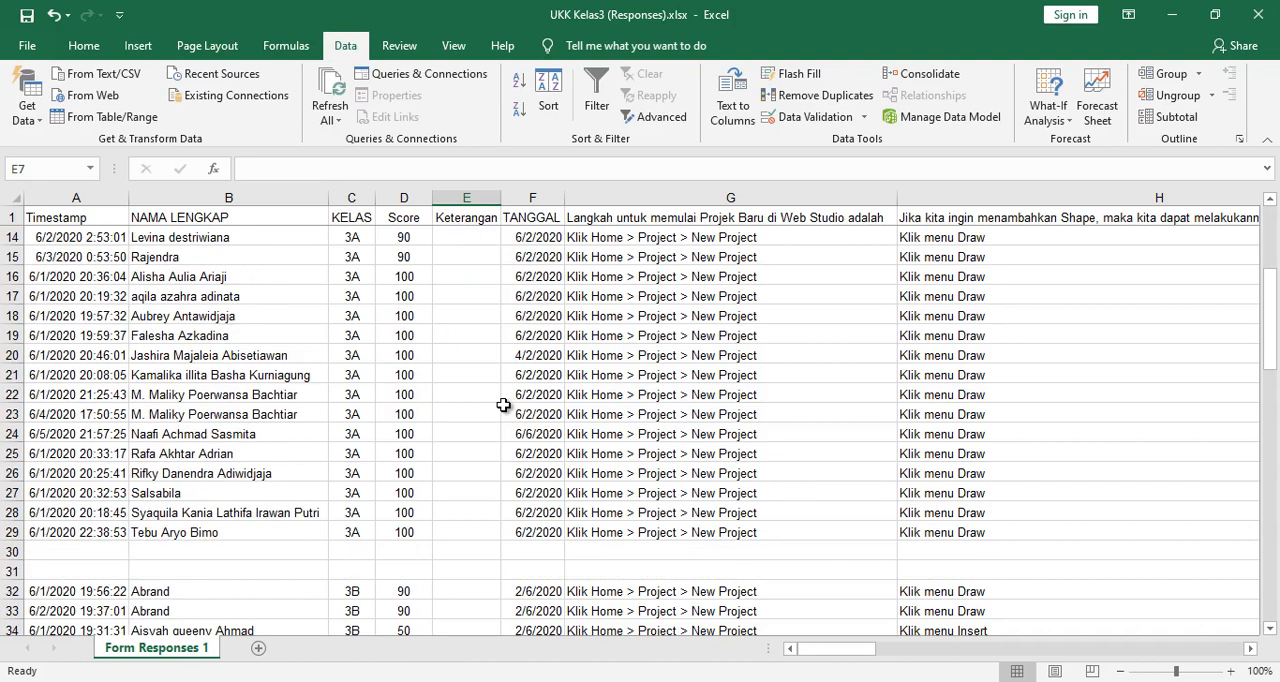
pyautogui.scroll(4, 503, 404)
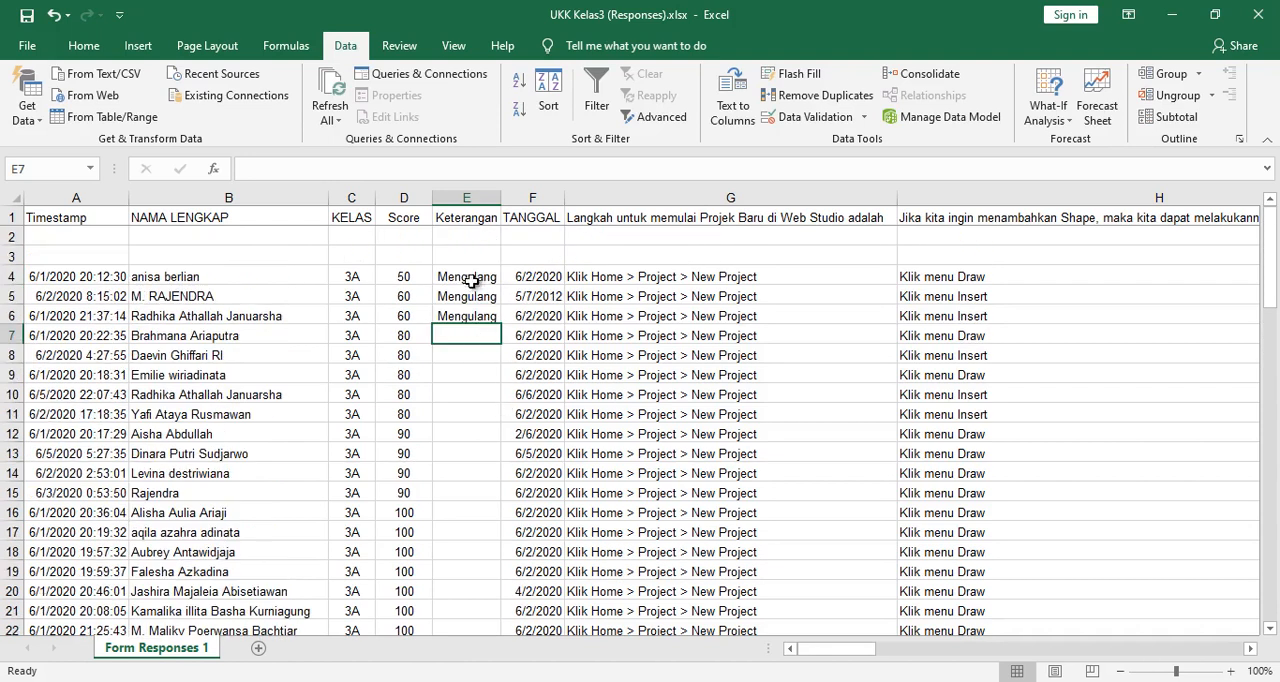
pyautogui.moveTo(12, 257); pyautogui.dragTo(37, 556)
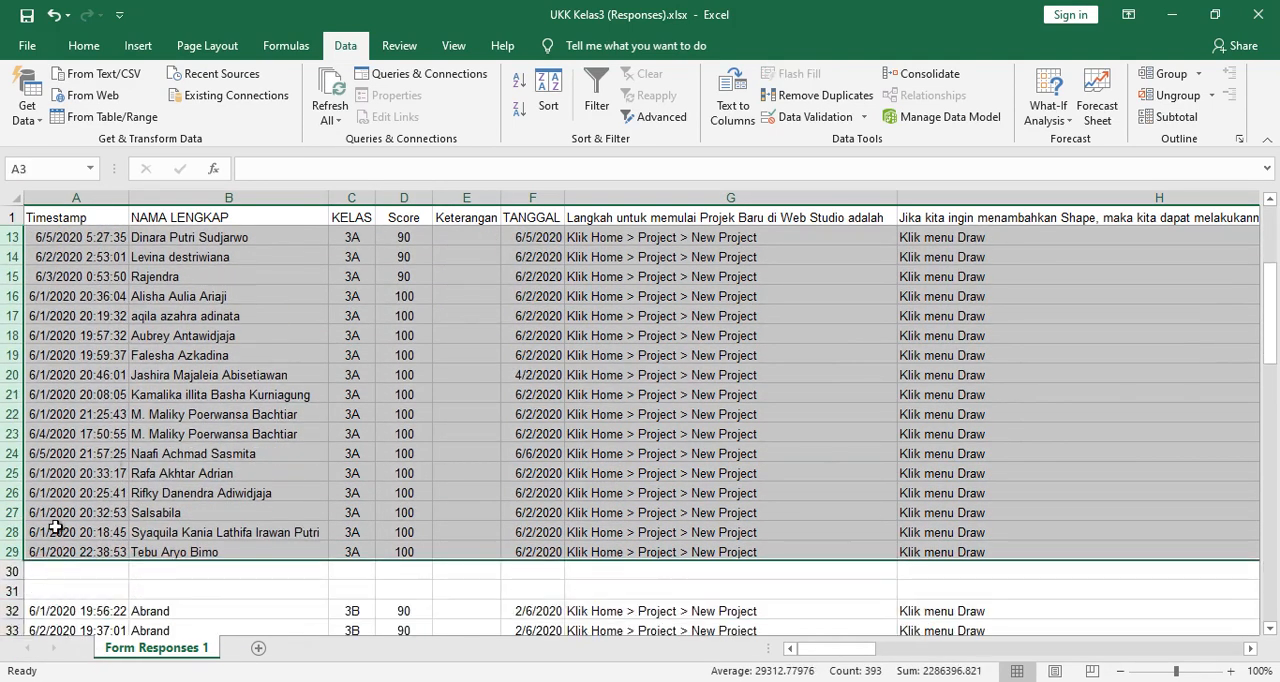
pyautogui.click(548, 97)
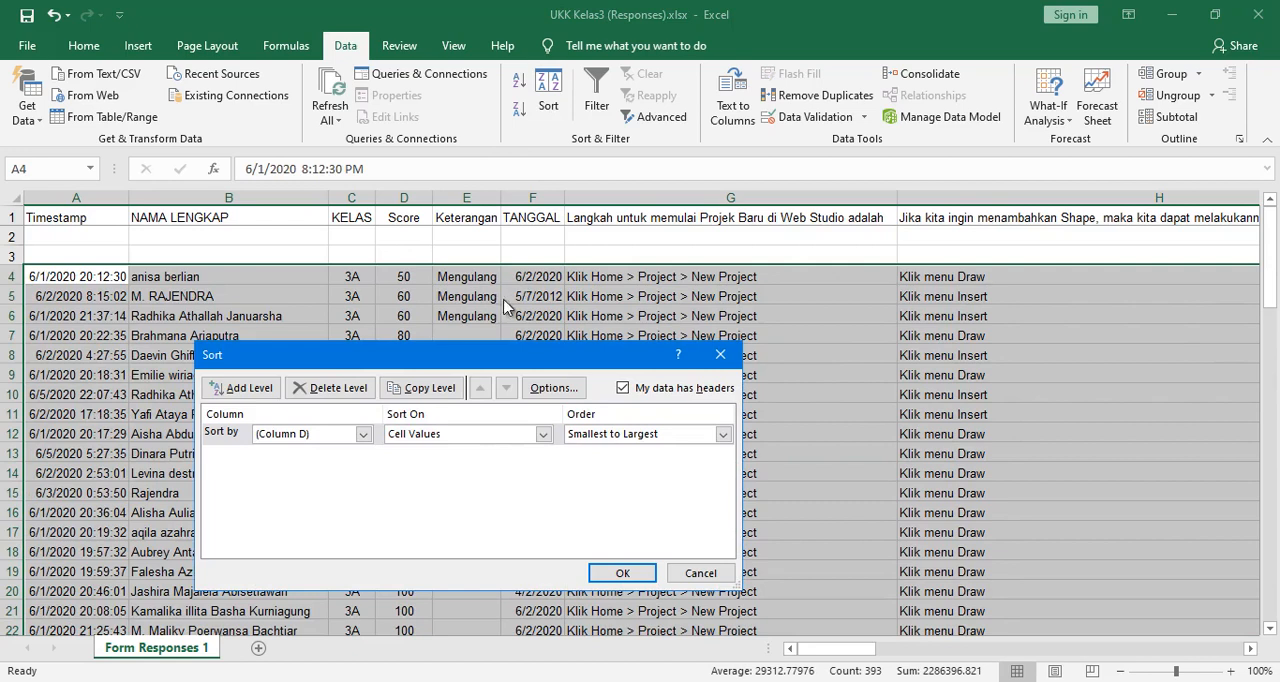
pyautogui.click(364, 435)
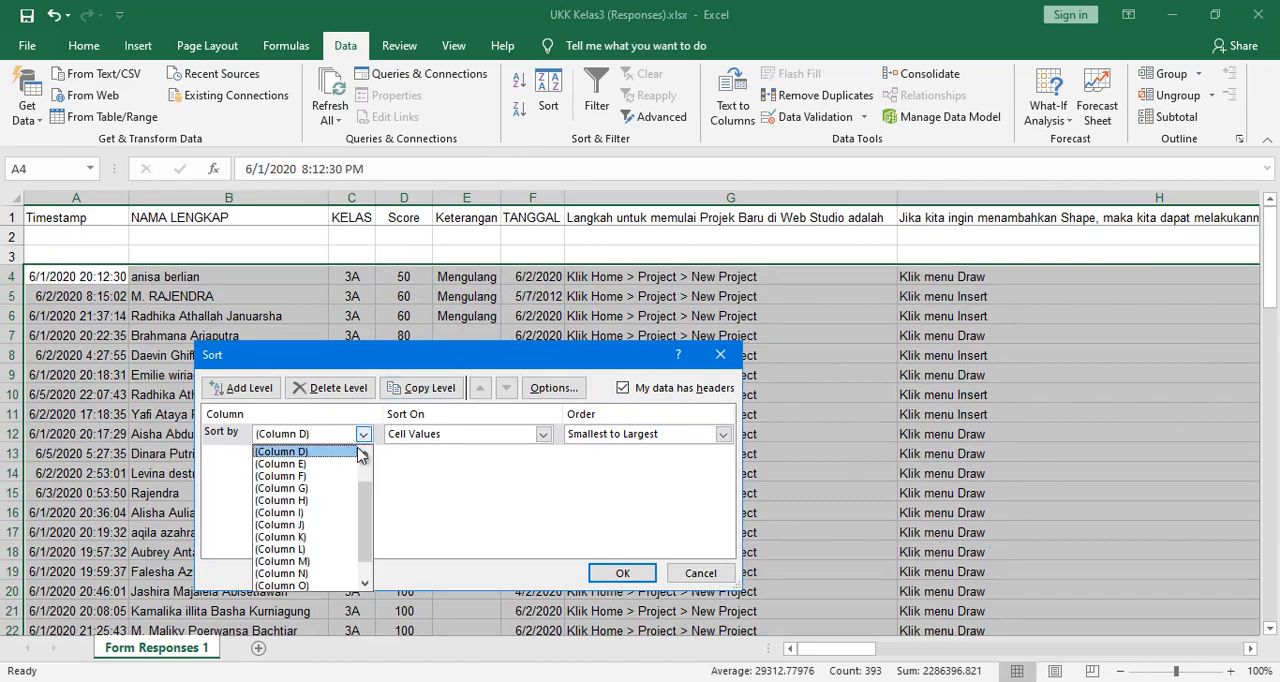
pyautogui.click(365, 455)
pyautogui.click(365, 455)
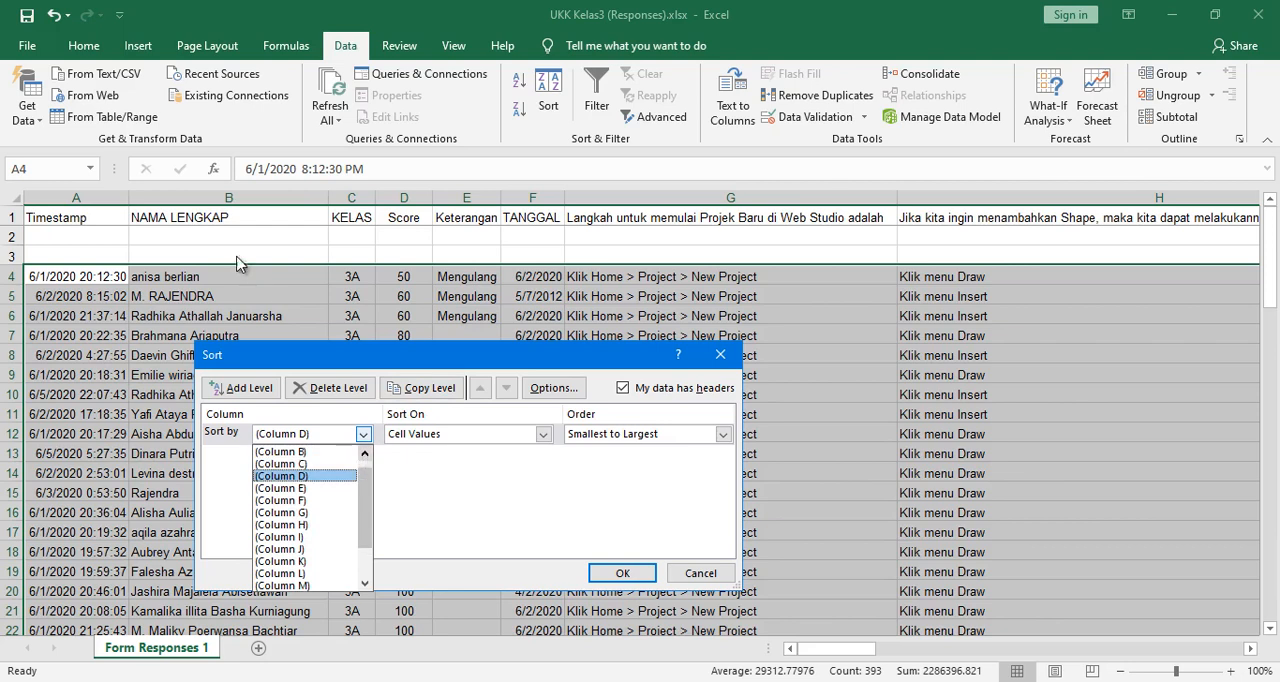
pyautogui.click(313, 466)
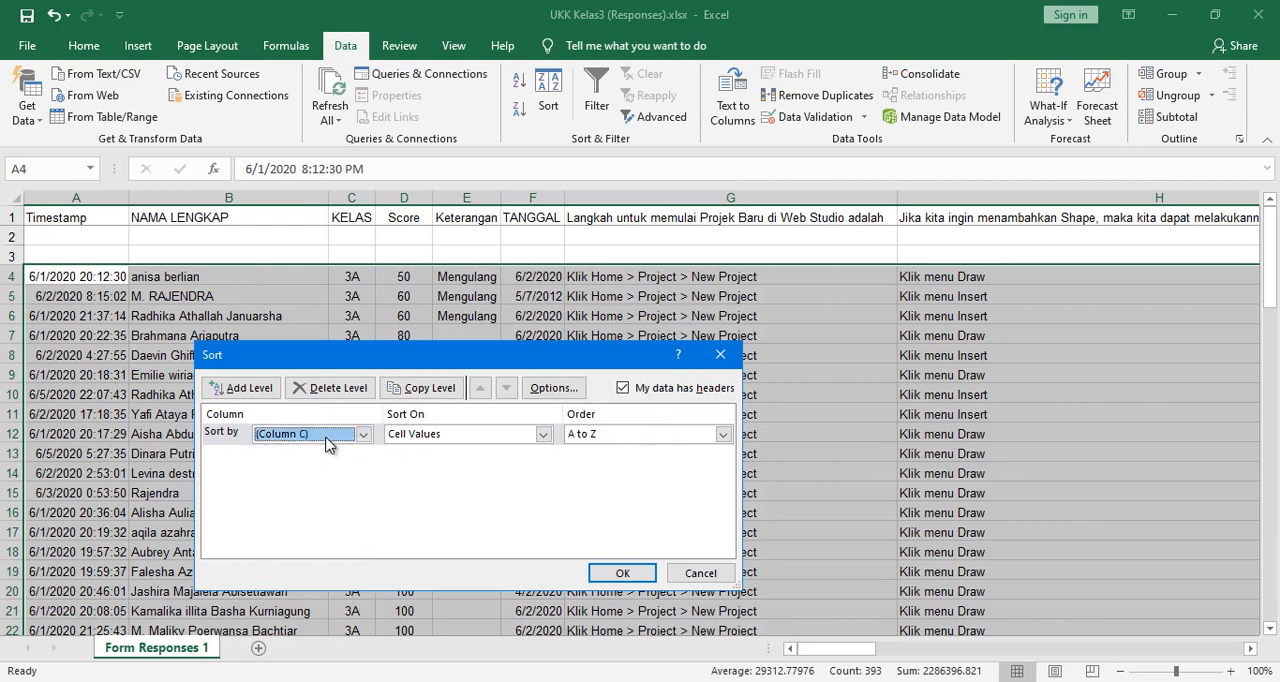
pyautogui.click(363, 434)
pyautogui.click(365, 455)
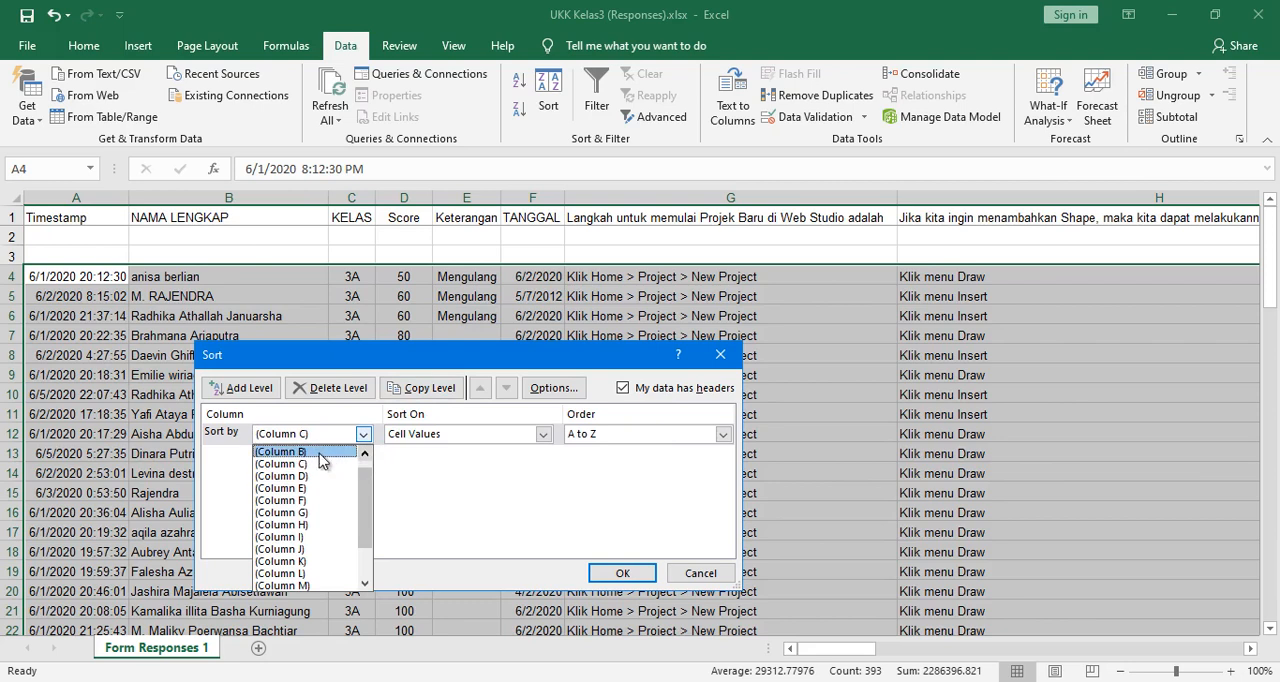
pyautogui.click(320, 452)
pyautogui.click(622, 573)
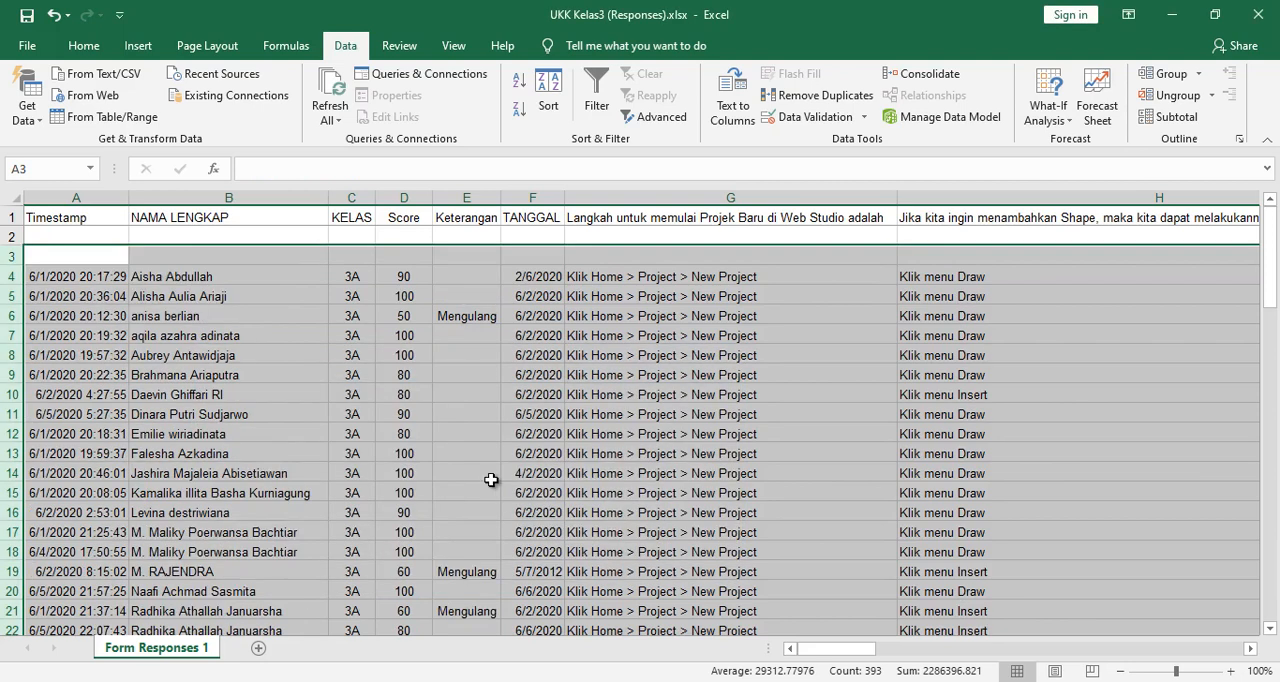
# - Review the class 3A list, checking the Keterangan entries against the names and scores
pyautogui.scroll(-2, 491, 480)
pyautogui.scroll(2, 491, 480)
pyautogui.scroll(-2, 410, 563)
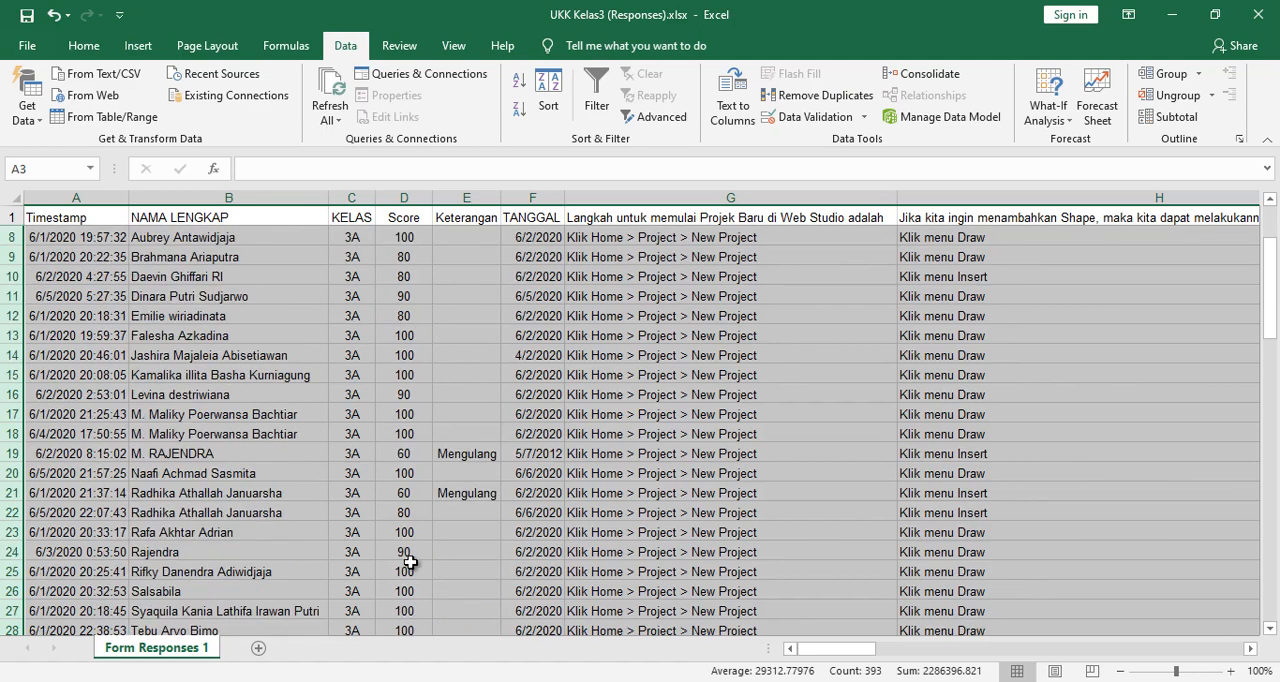
pyautogui.scroll(-2, 410, 563)
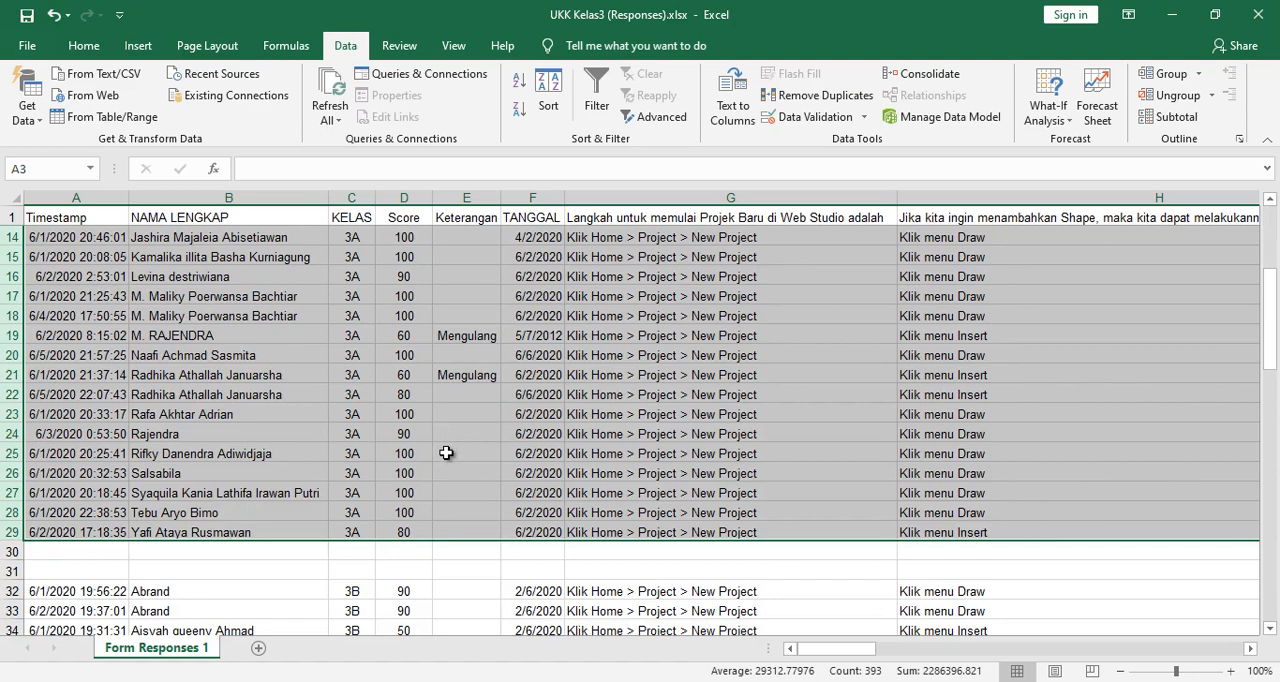
pyautogui.scroll(2, 446, 450)
pyautogui.scroll(-3, 446, 453)
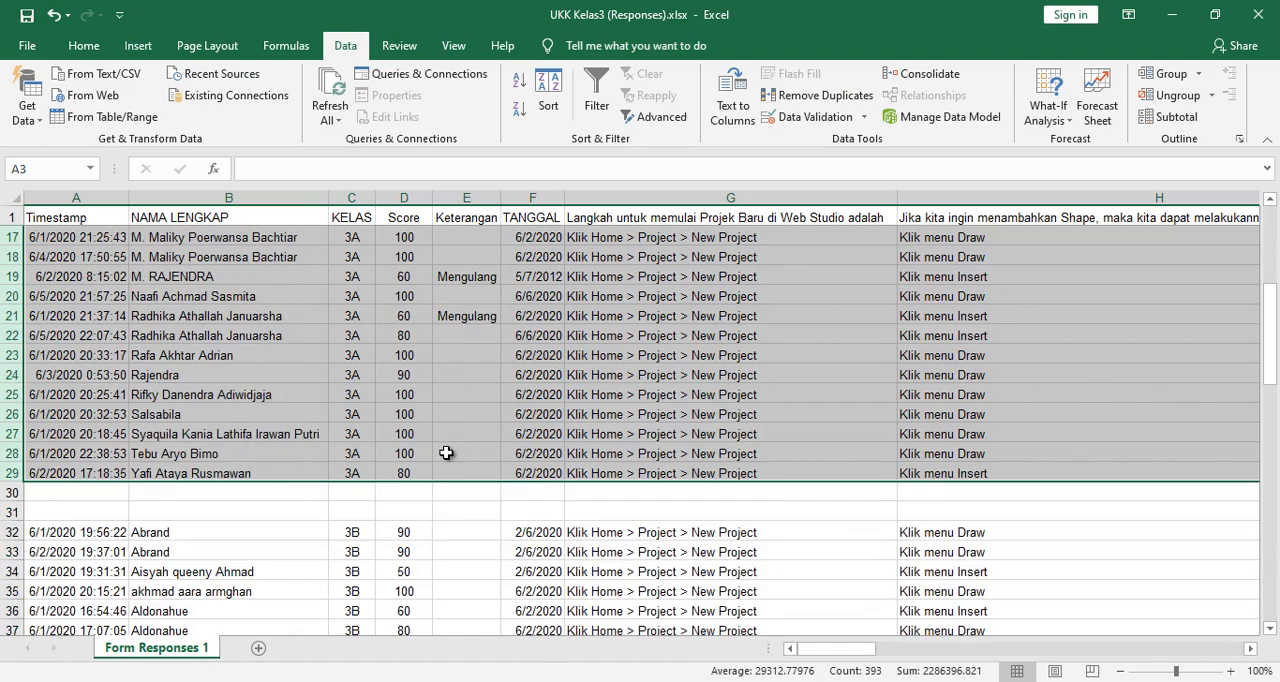
pyautogui.scroll(5, 446, 453)
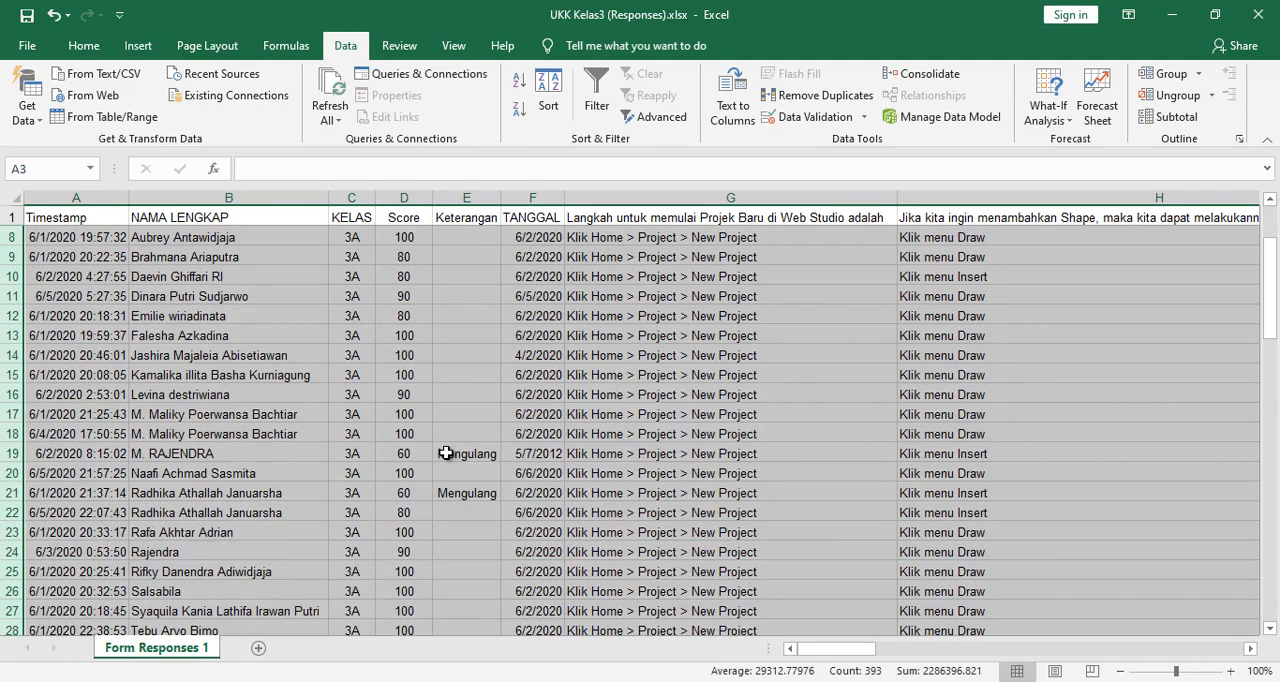
pyautogui.scroll(-1, 446, 453)
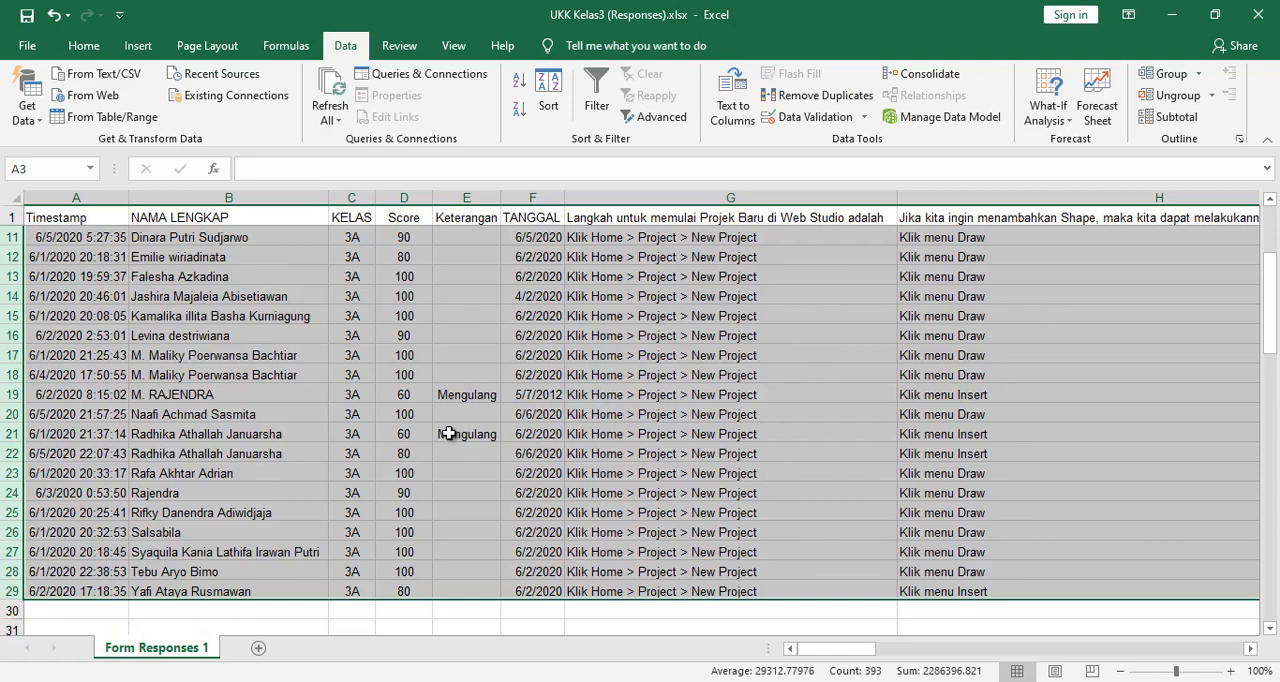
pyautogui.scroll(3, 449, 433)
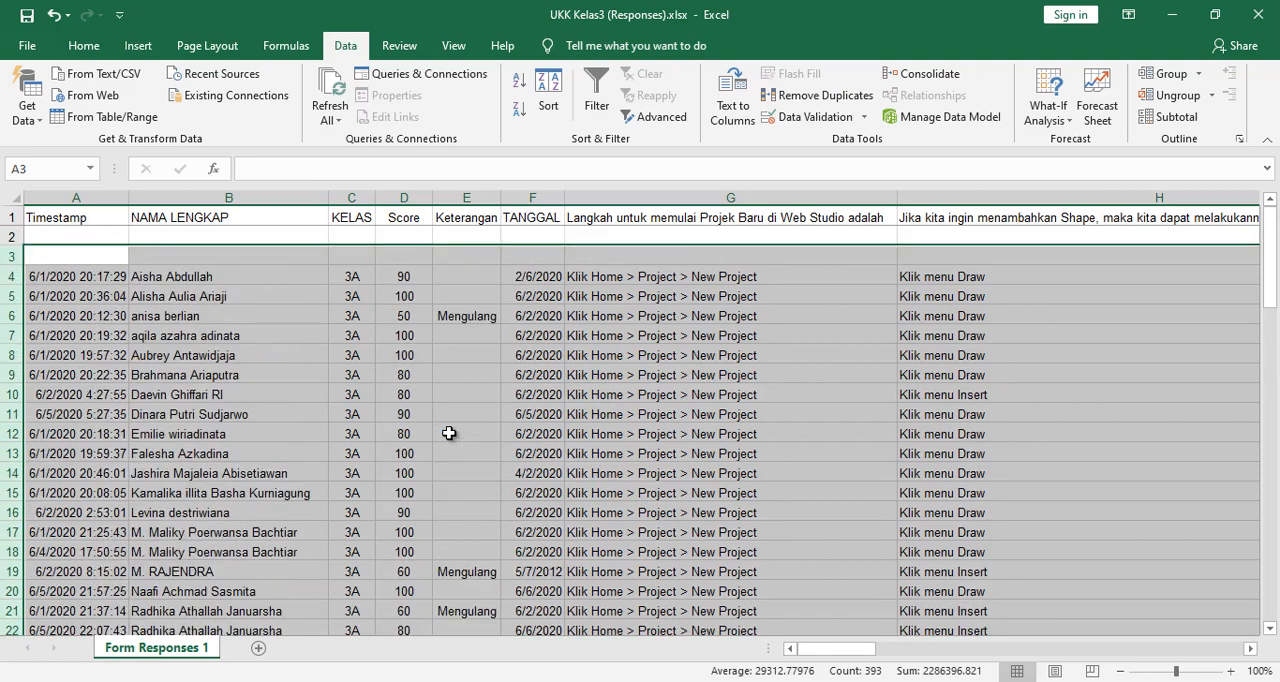